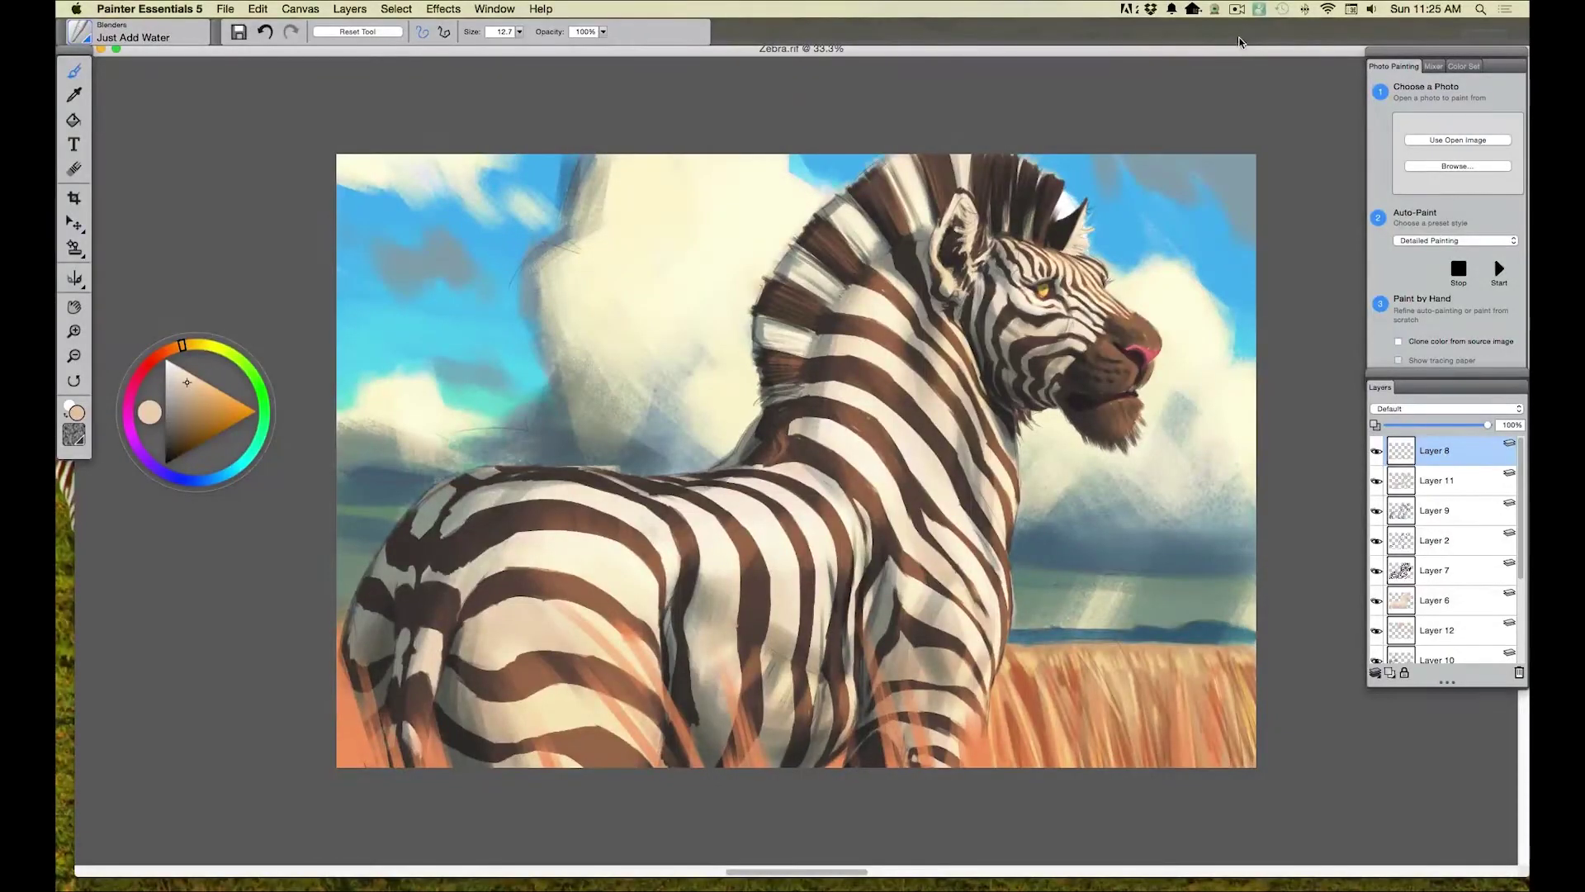
- On Layer 2, blend away the sketchy cloud-edge and mane lines with a ~129 Just Add Water blender
click(1436, 541)
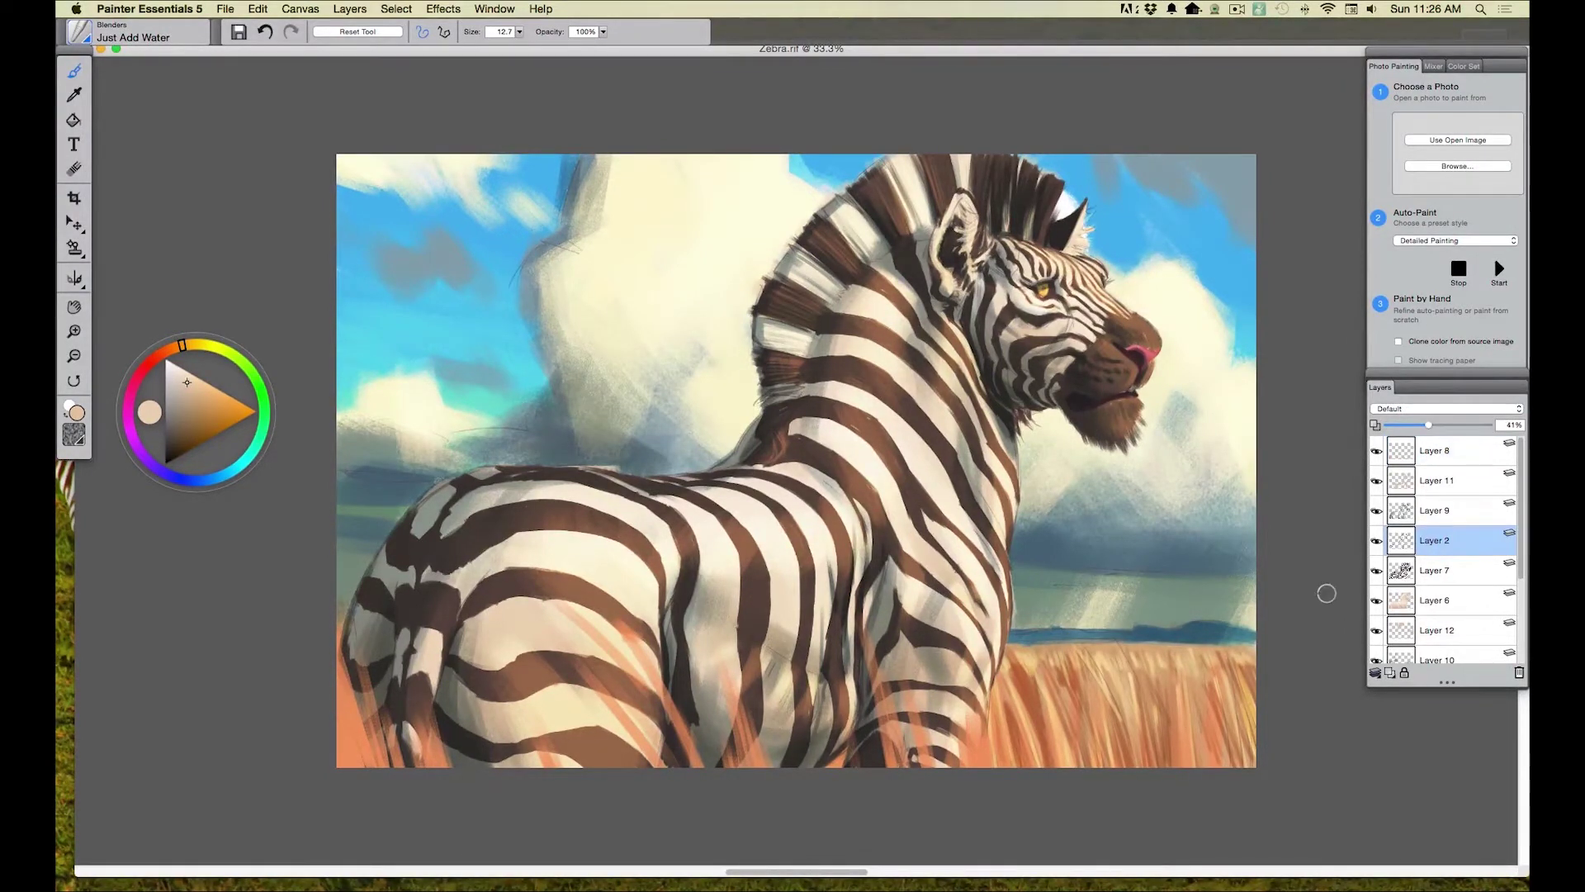
key(n)
drag(465, 35, 502, 56)
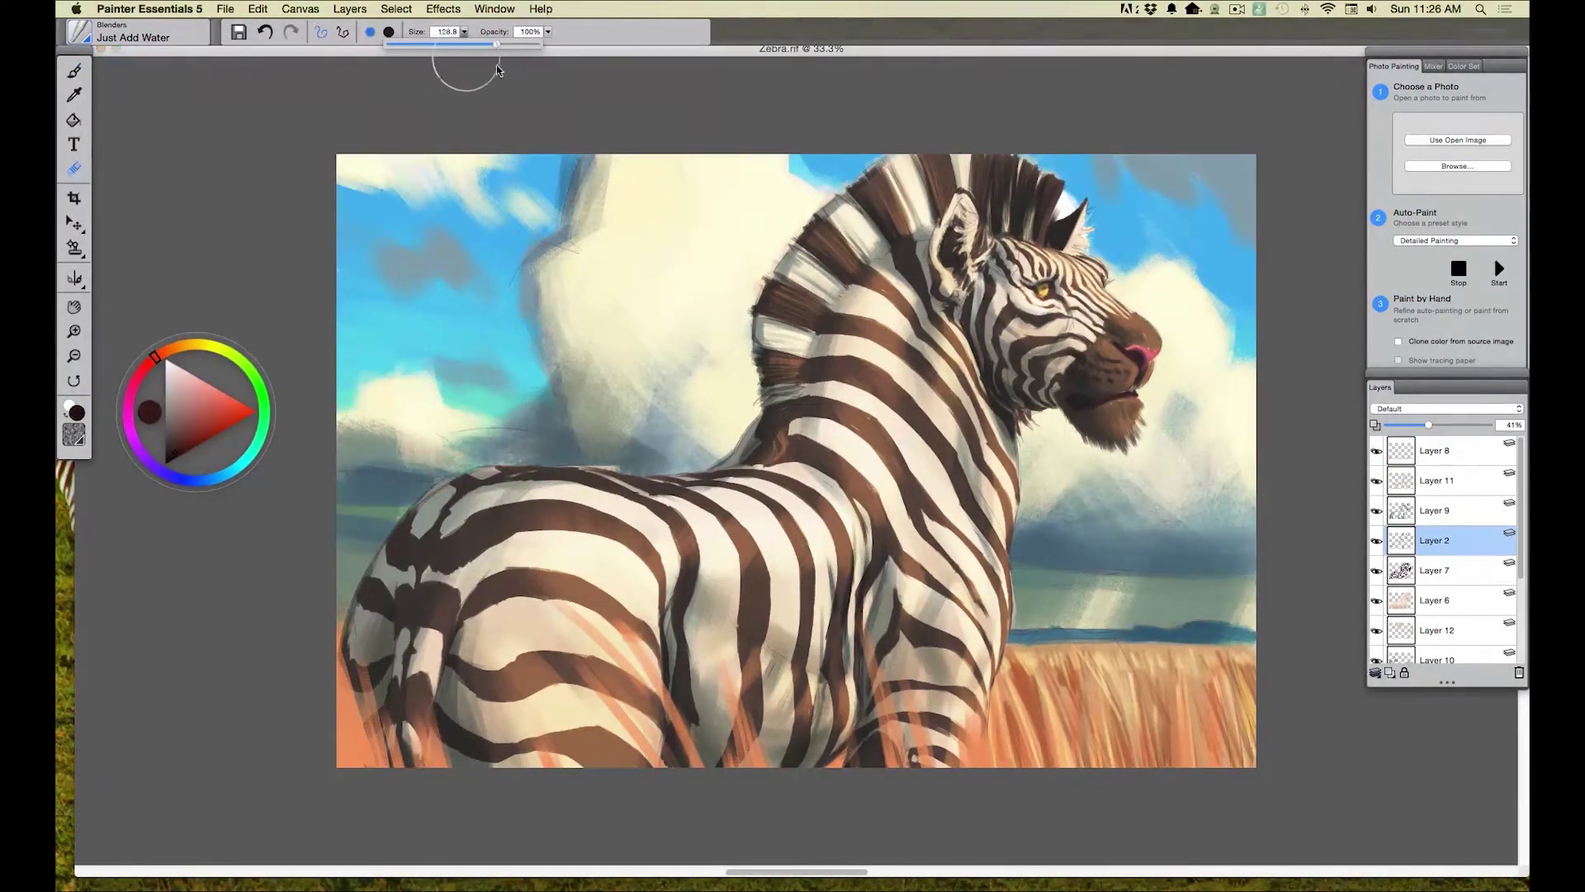
mouse_move(578, 148)
mouse_down()
mouse_move(584, 246)
mouse_move(517, 190)
mouse_move(483, 248)
mouse_move(461, 370)
mouse_move(326, 418)
mouse_move(335, 478)
mouse_move(445, 483)
mouse_up()
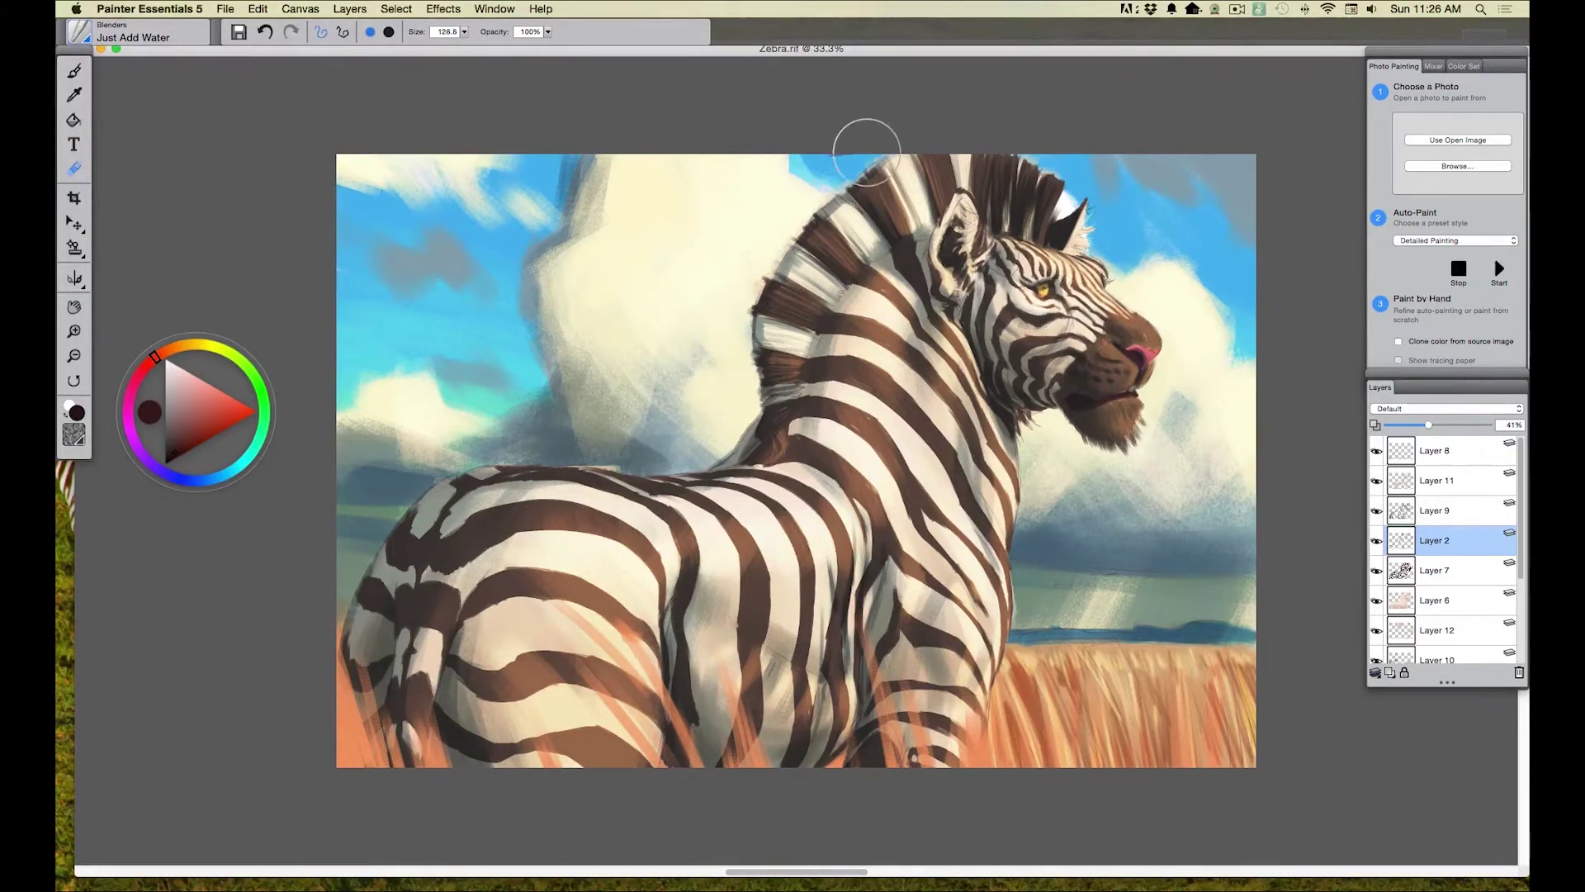
mouse_move(867, 142)
mouse_down()
mouse_move(895, 225)
mouse_move(903, 188)
mouse_up()
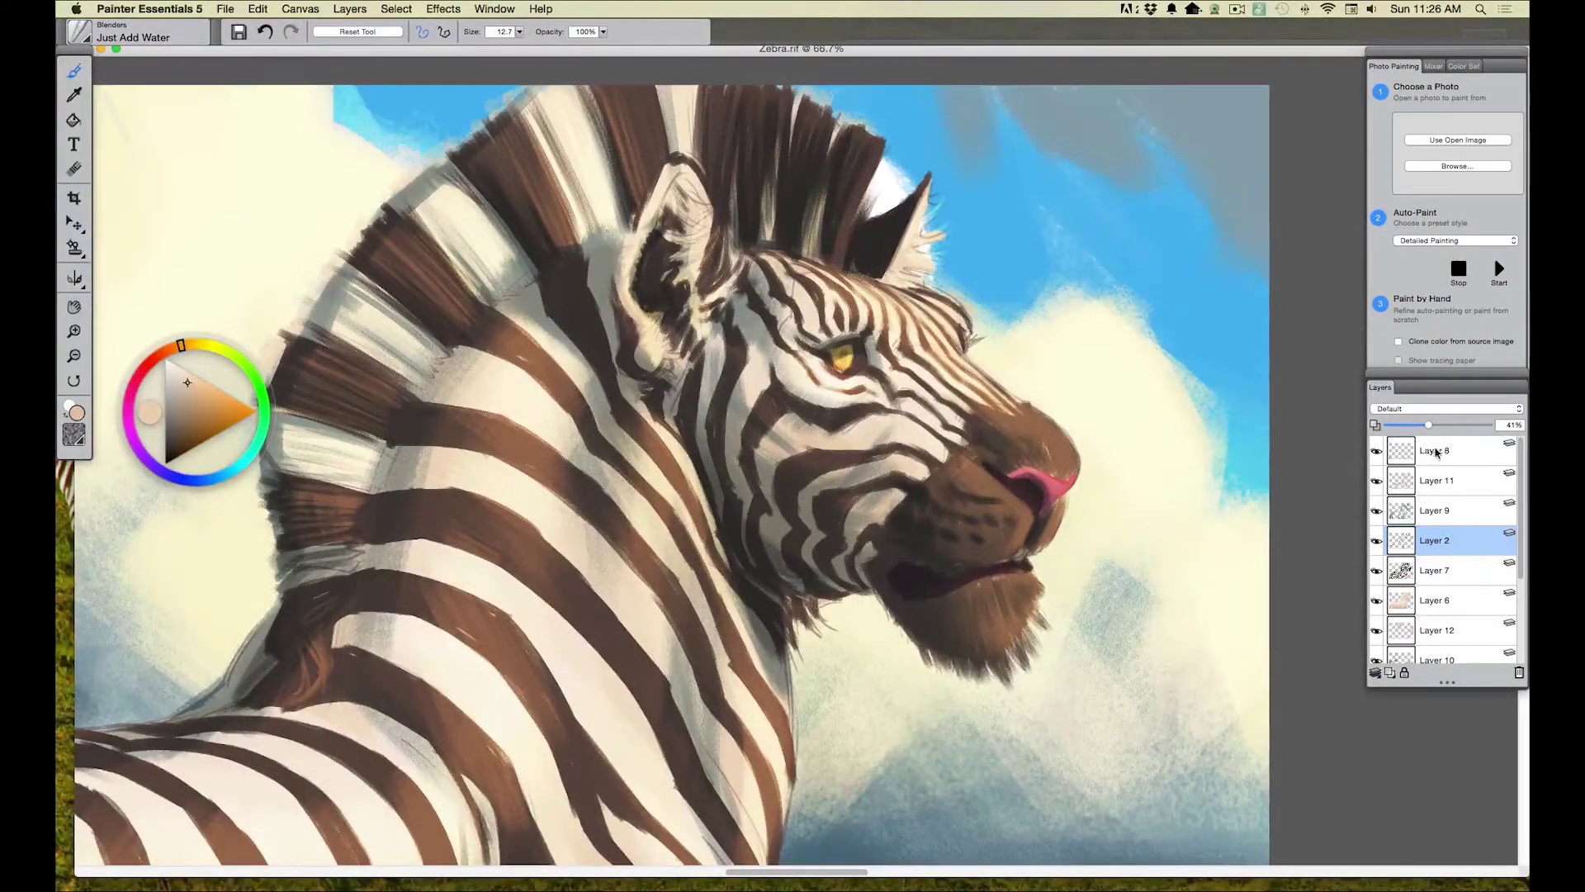
- Add a new layer above Layer 11
click(1435, 453)
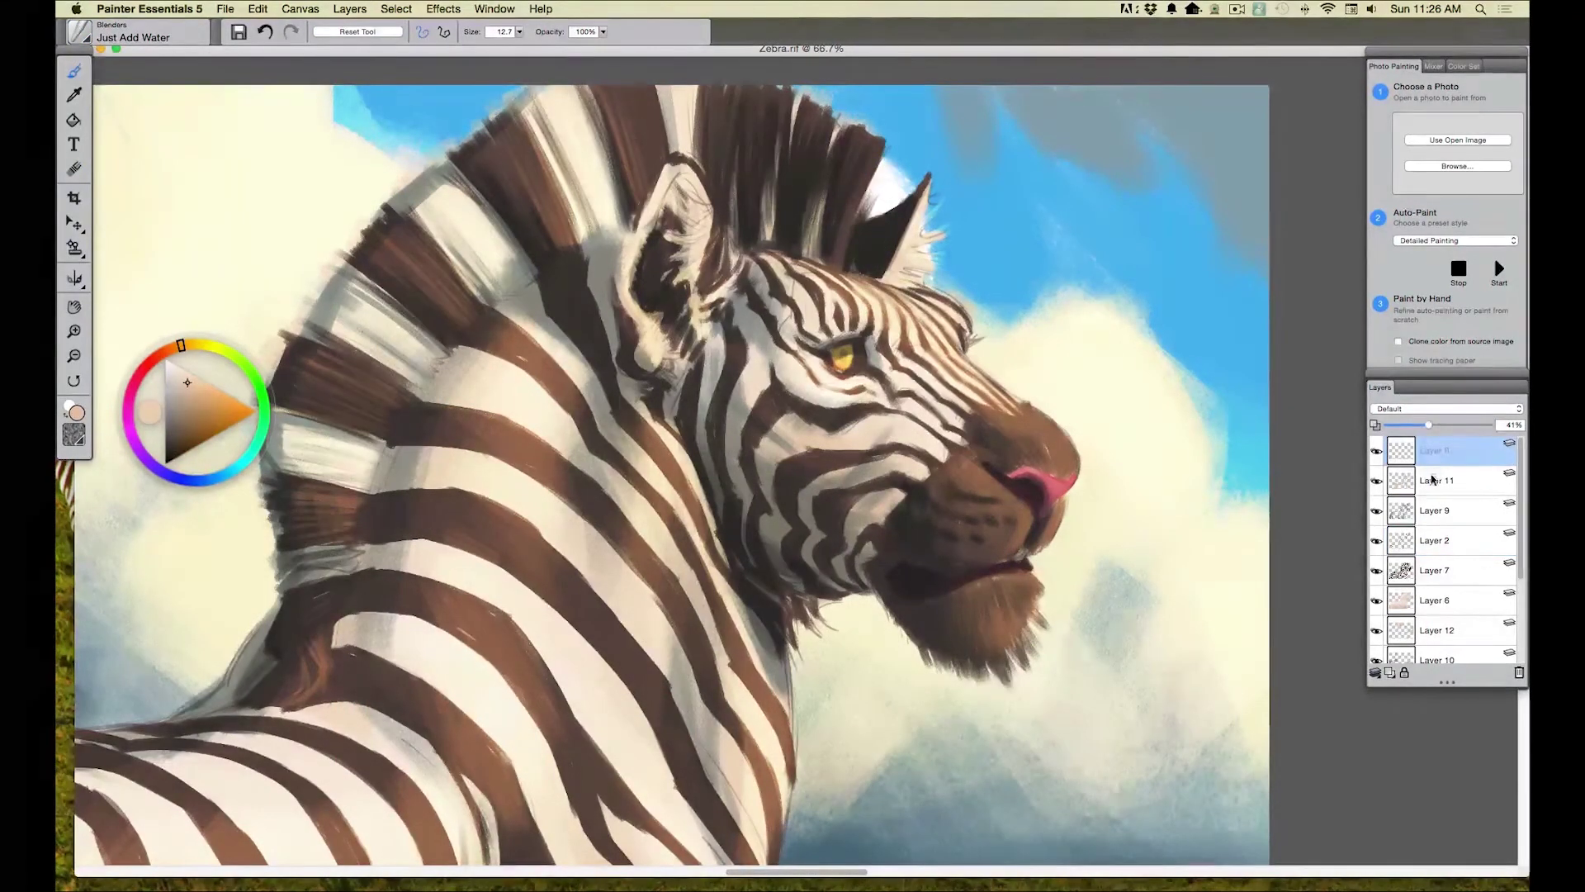
click(1435, 484)
click(1390, 672)
click(1382, 411)
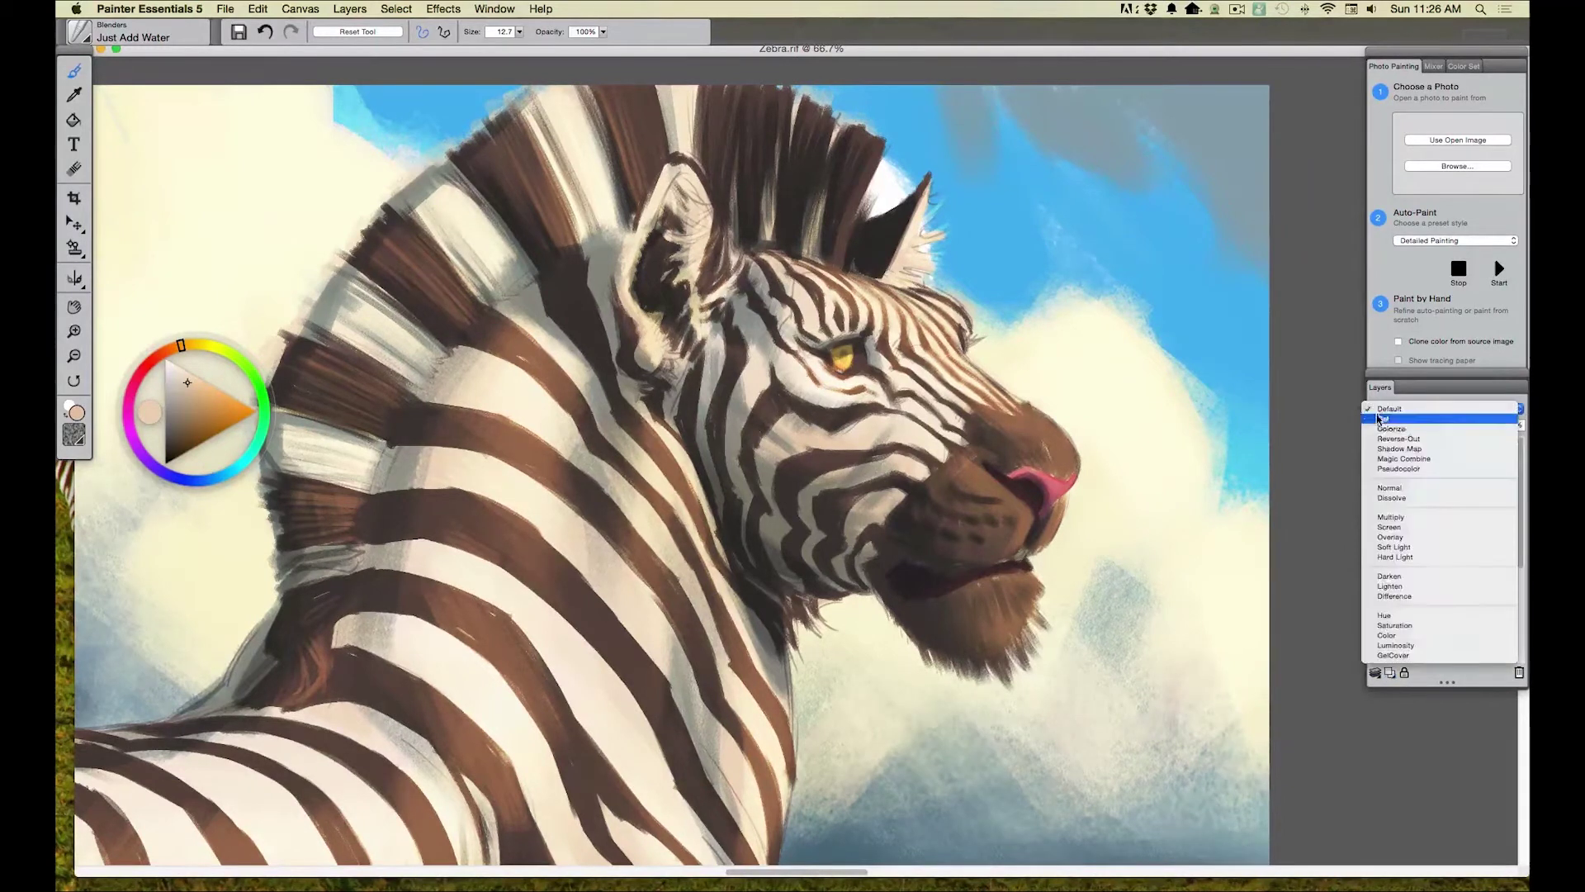
- Set the new layer to Multiply and load Square Chalk with a greyish-brown colour
click(1377, 522)
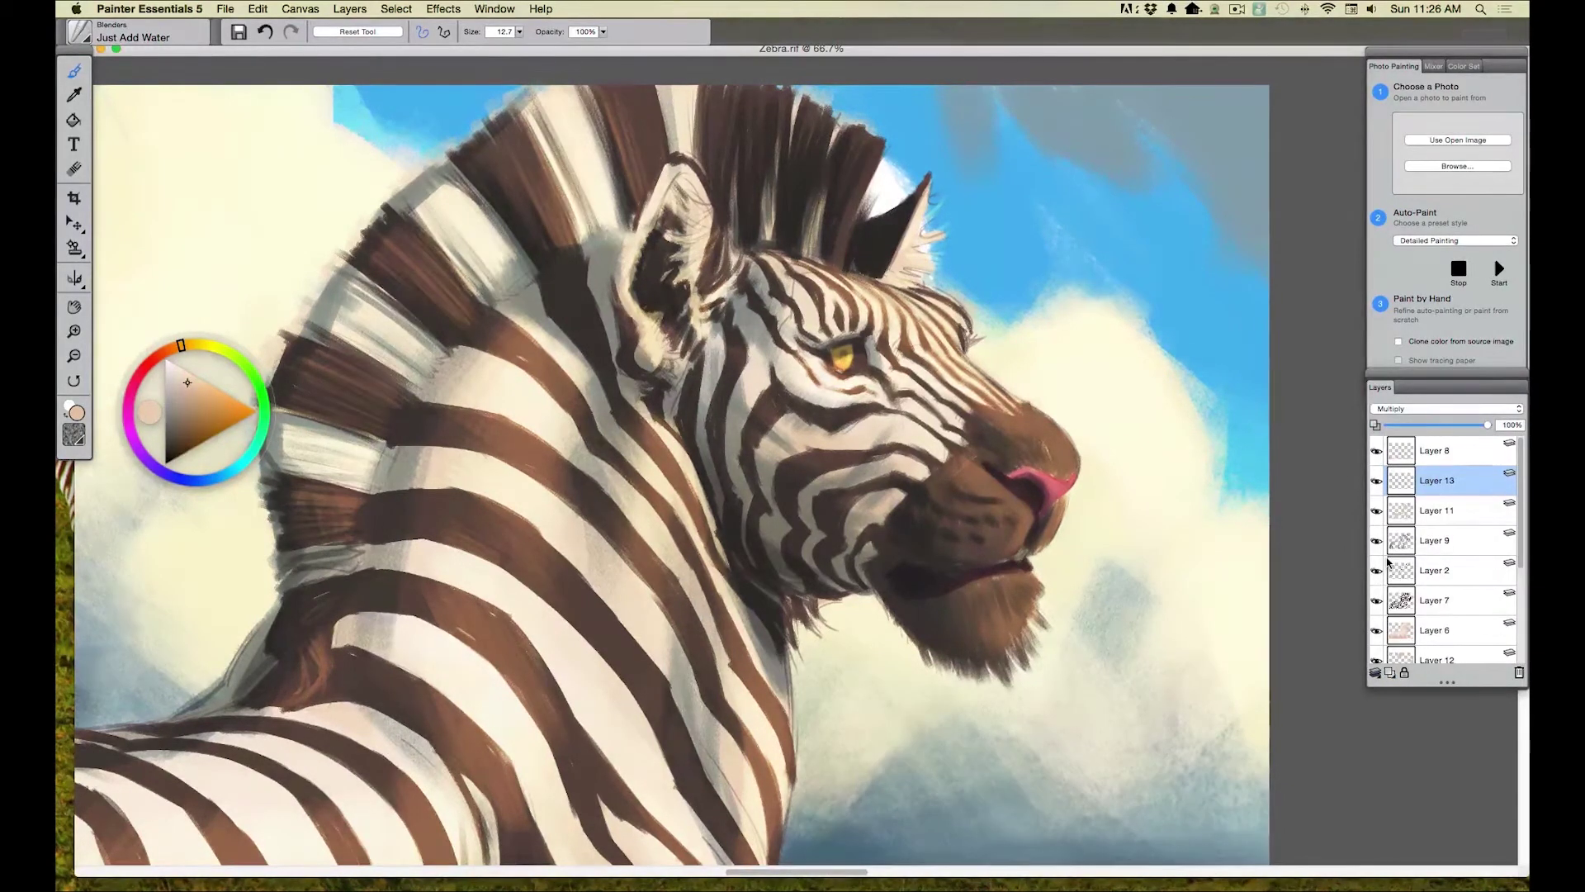
click(90, 42)
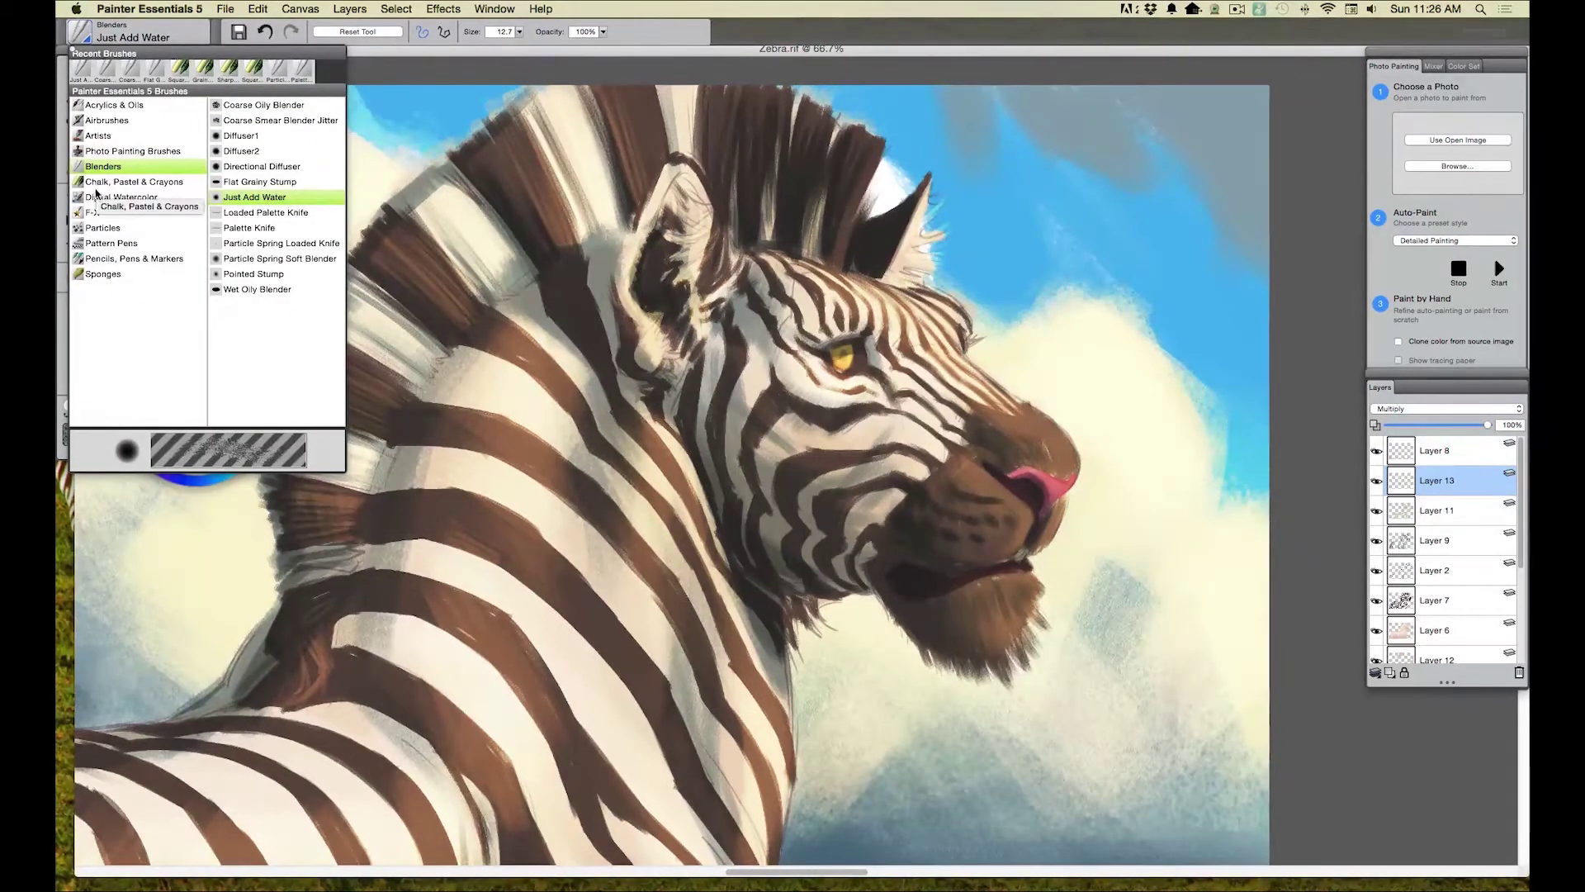
click(99, 185)
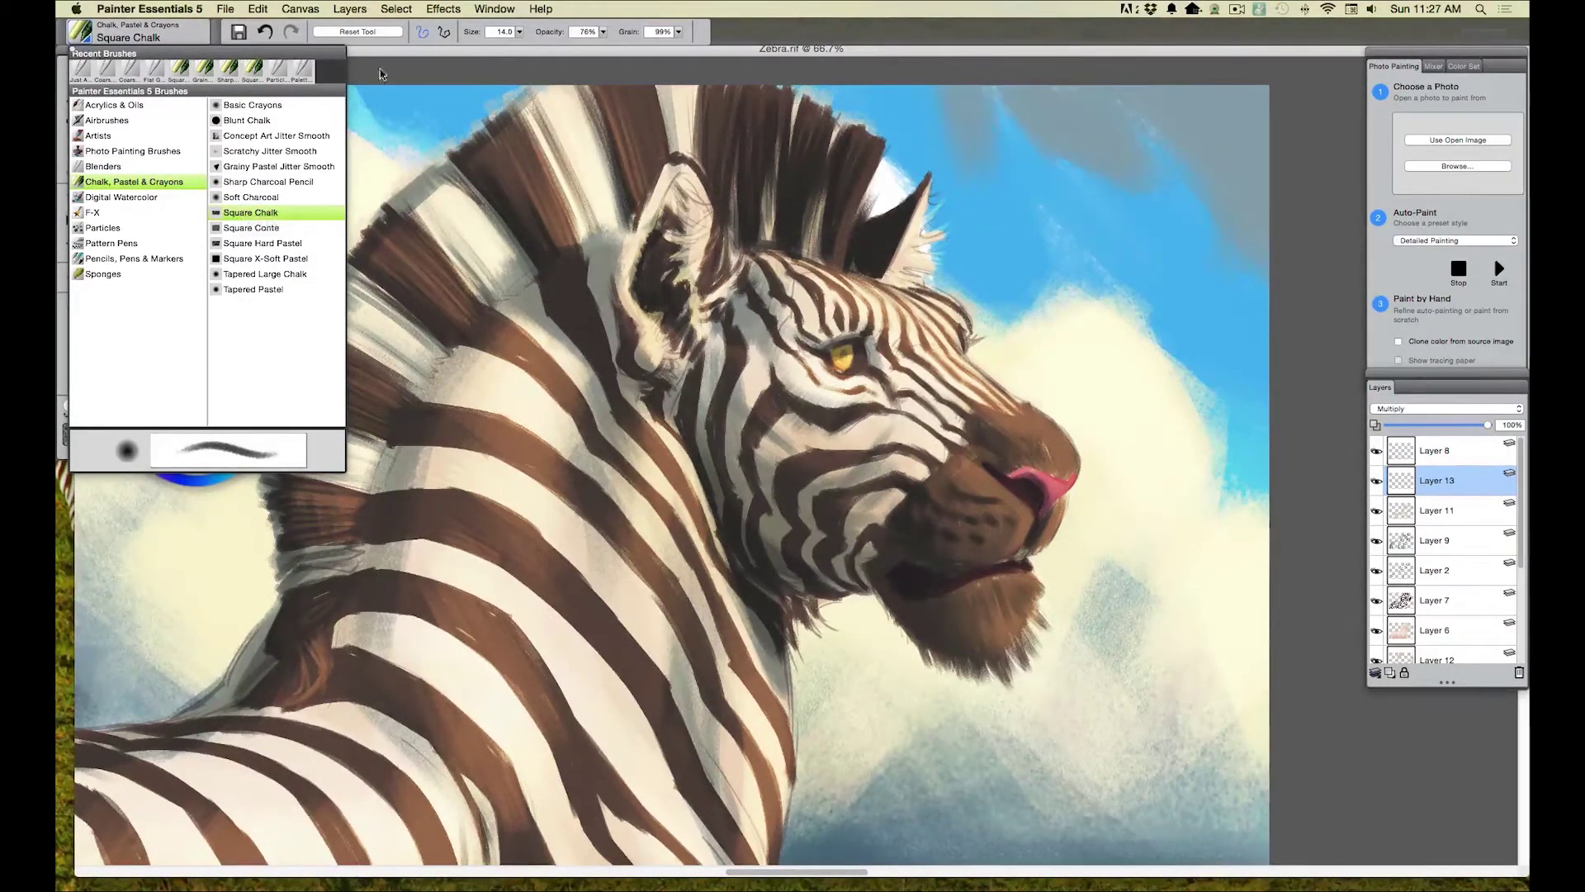
drag(518, 36, 484, 44)
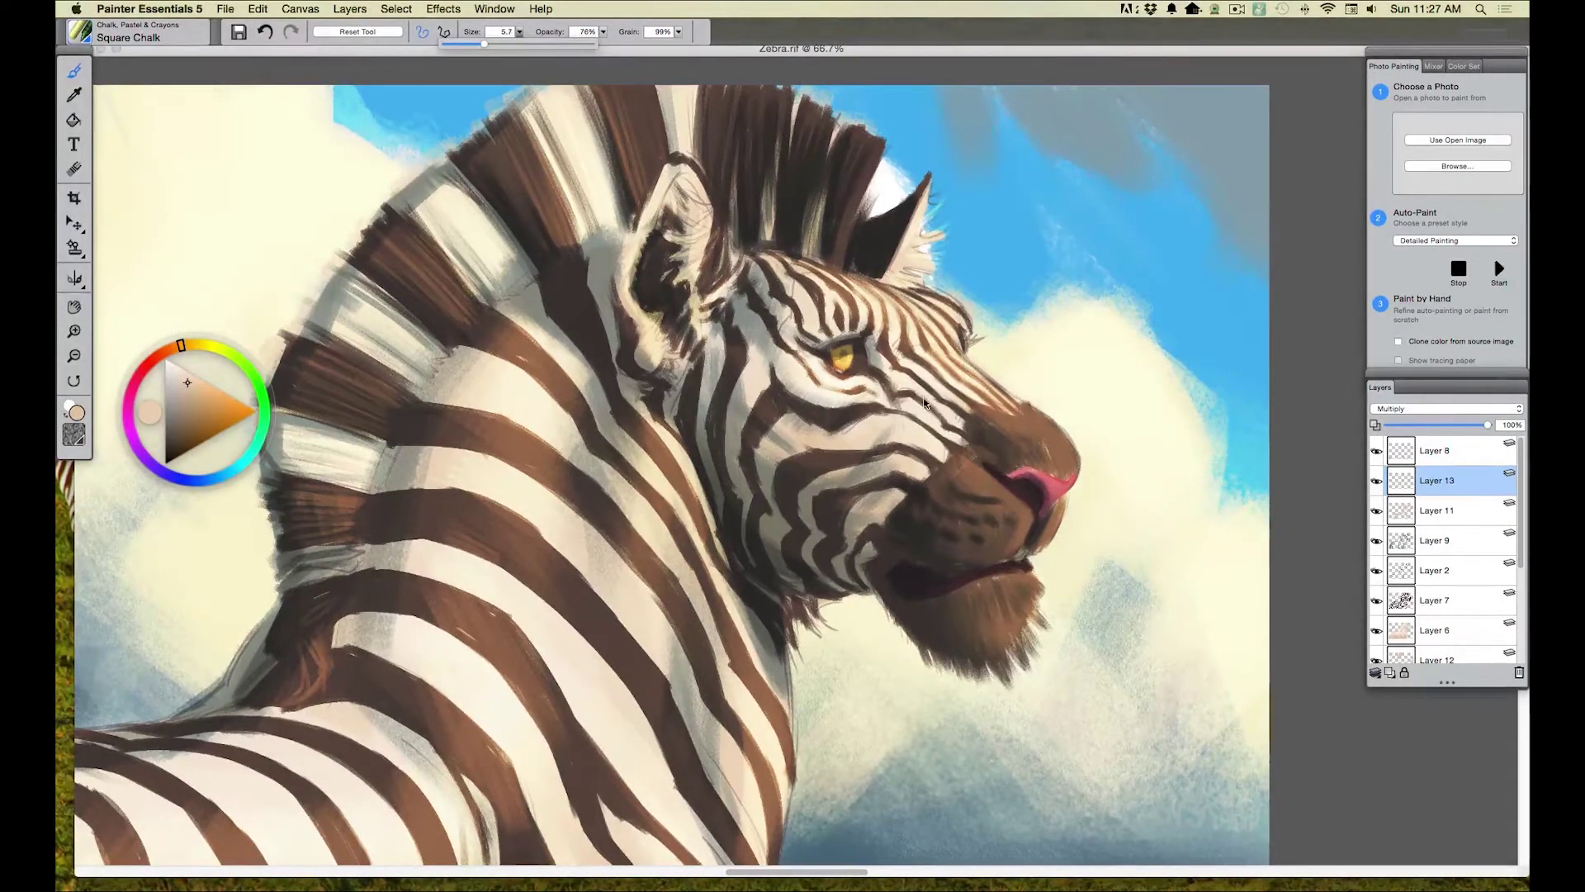
click(185, 392)
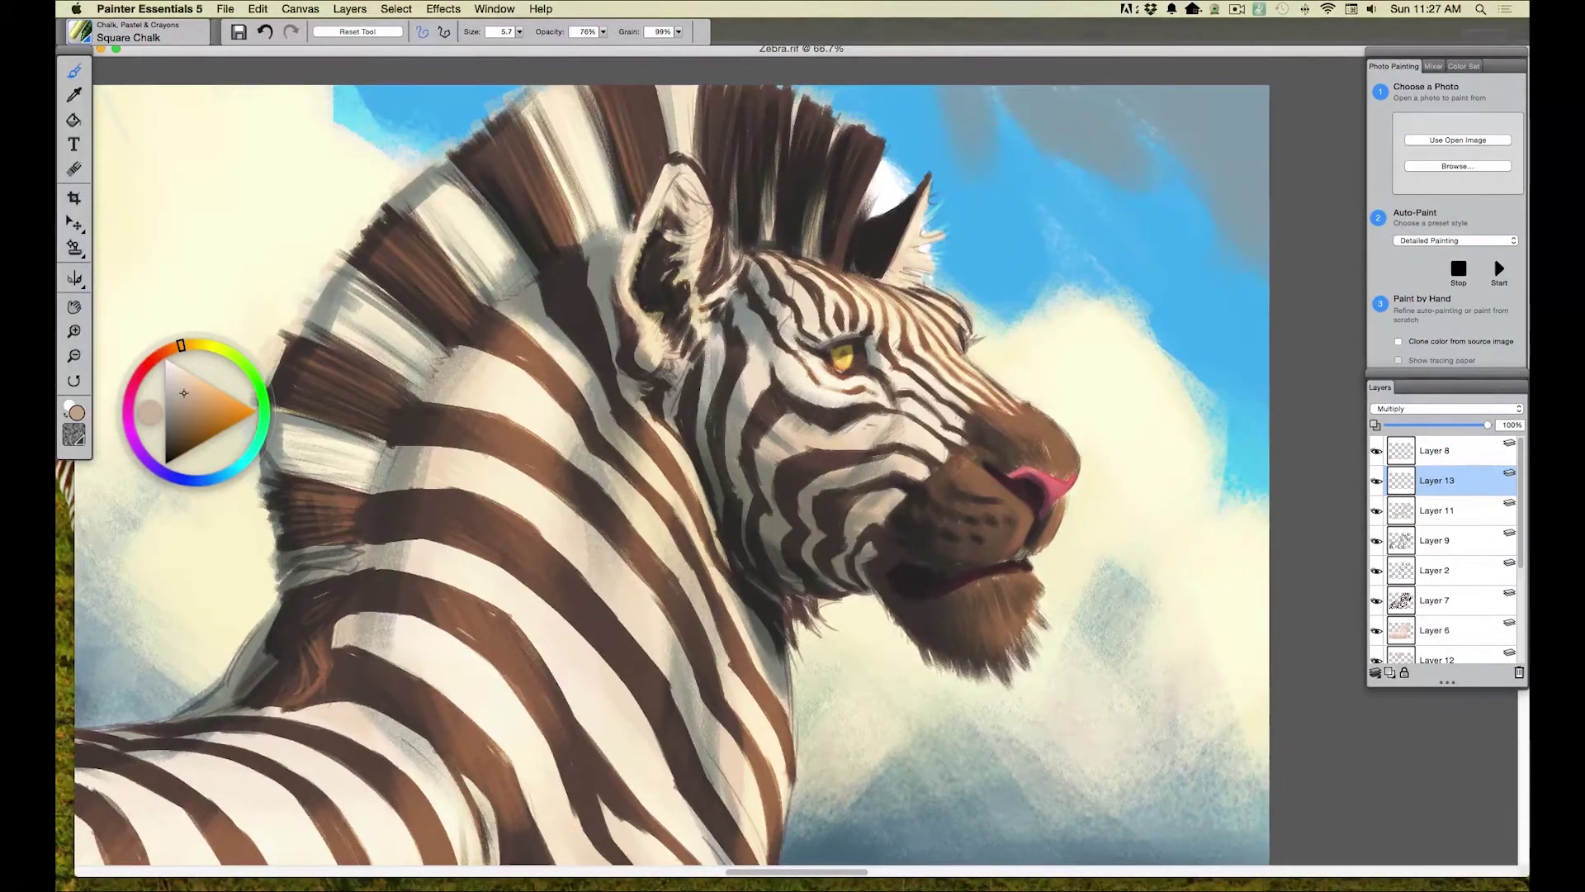
- Shade the cheek stripe and inner ear, then add another layer above Layer 13
click(851, 451)
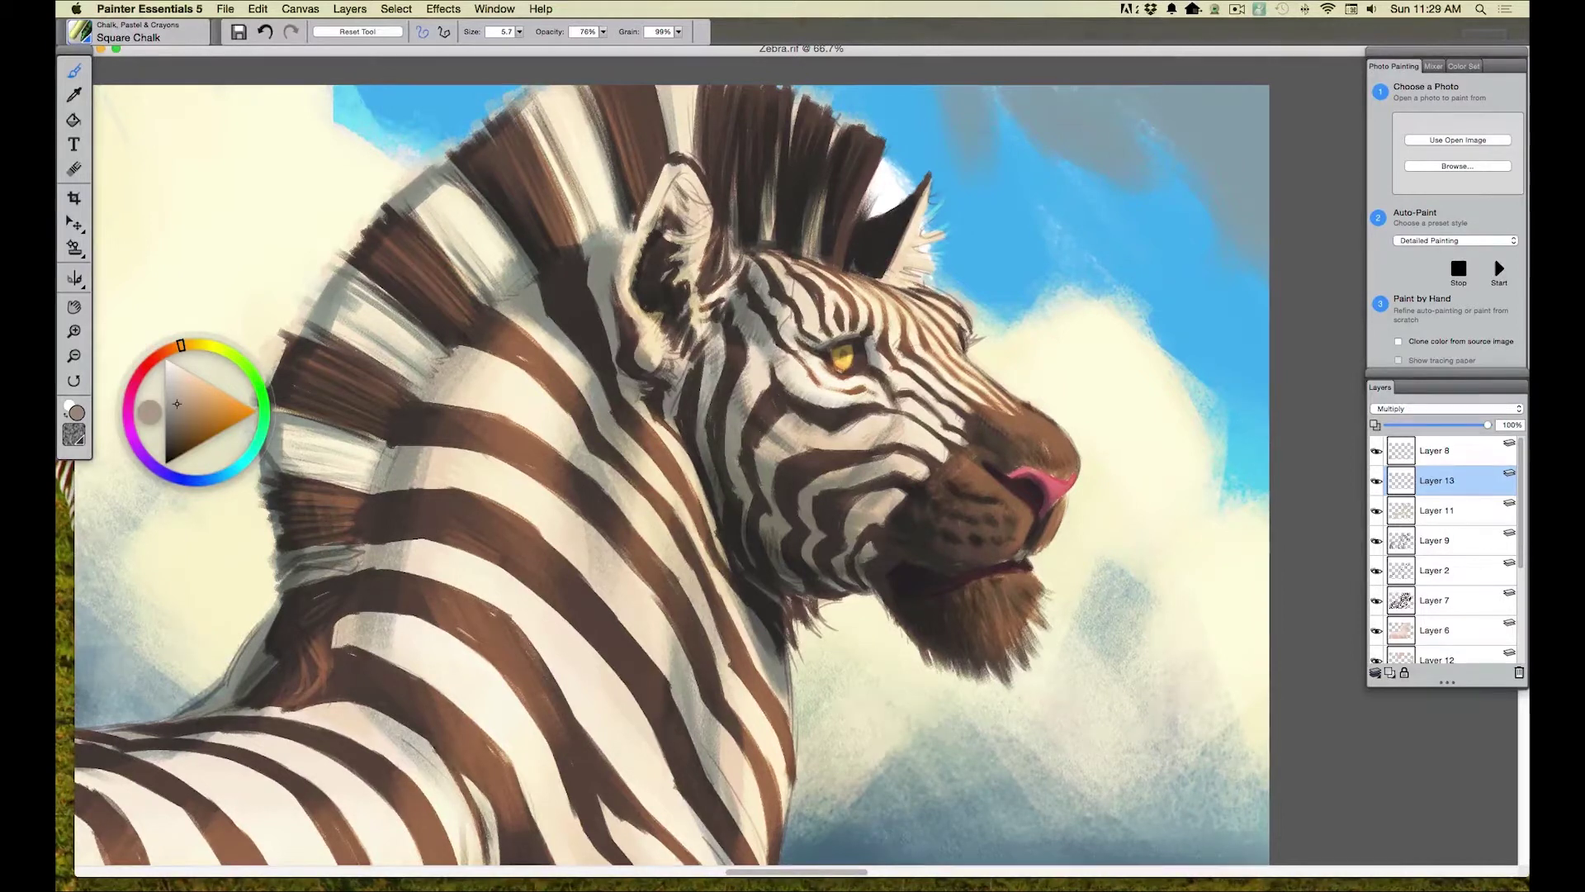
drag(694, 223, 688, 265)
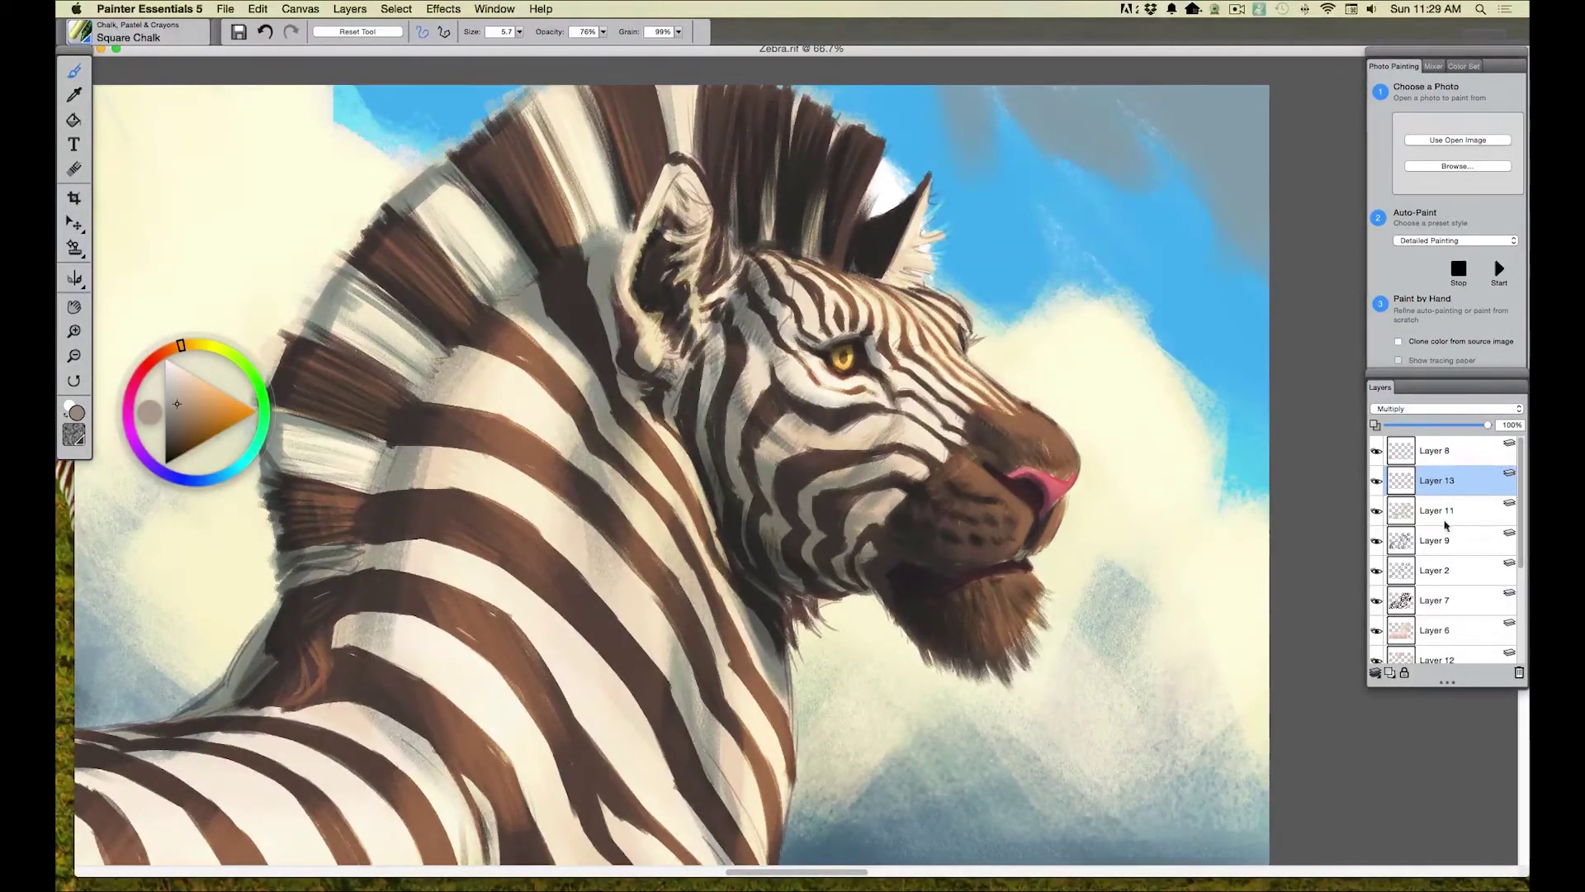
click(1390, 673)
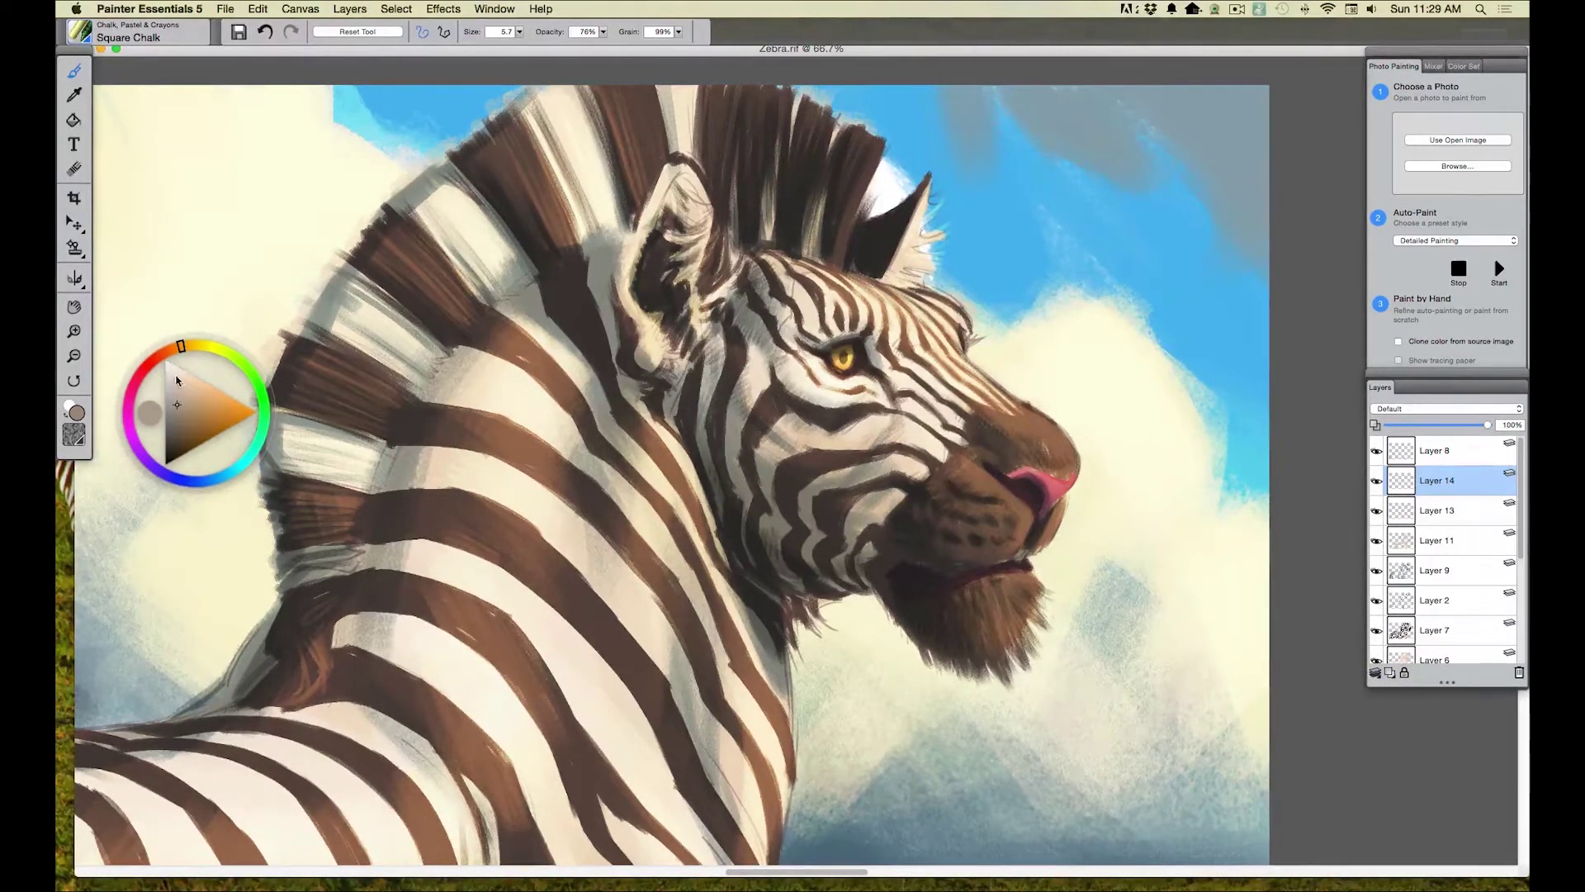
- On Layer 14, paint with white at a smaller brush size, then switch to a cool blue
click(169, 364)
click(193, 346)
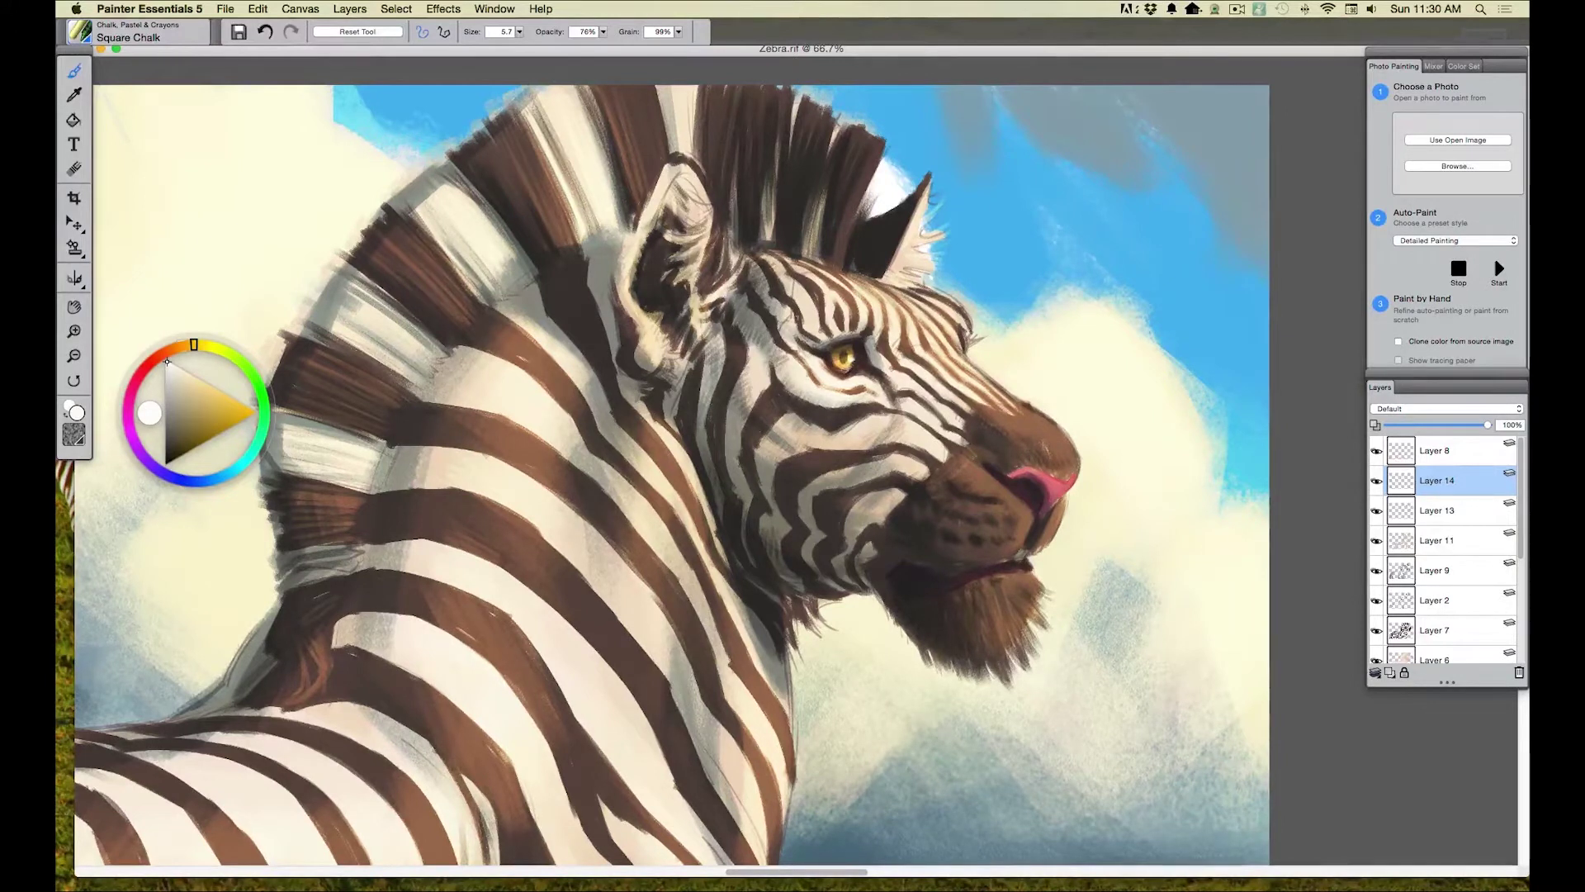
mouse_move(521, 34)
mouse_down()
mouse_move(514, 49)
mouse_move(466, 43)
mouse_up()
click(226, 472)
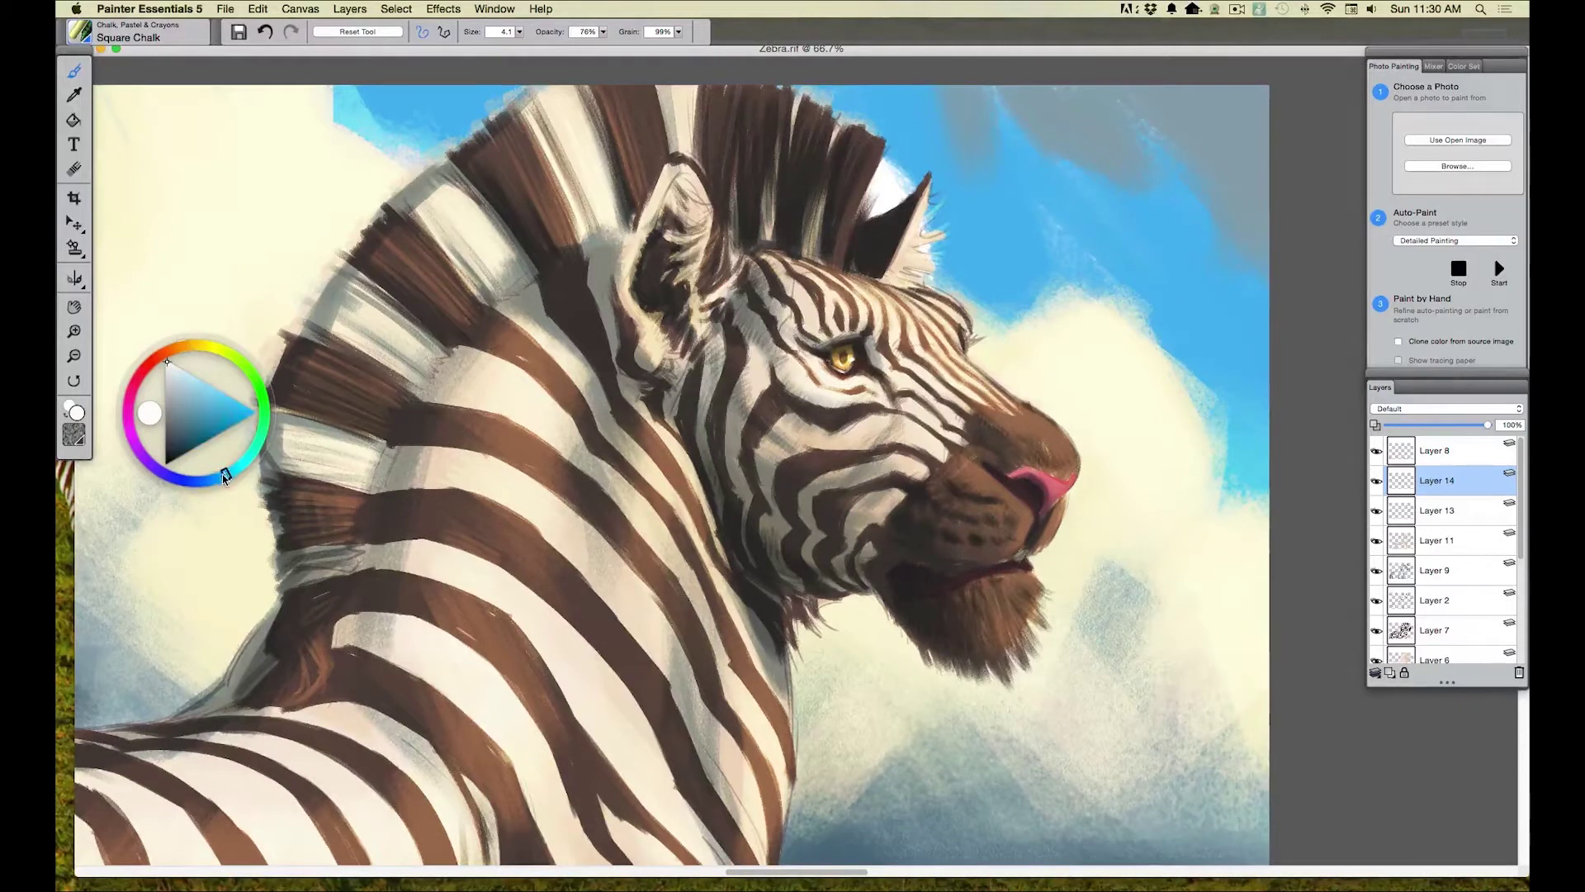
click(222, 417)
click(220, 474)
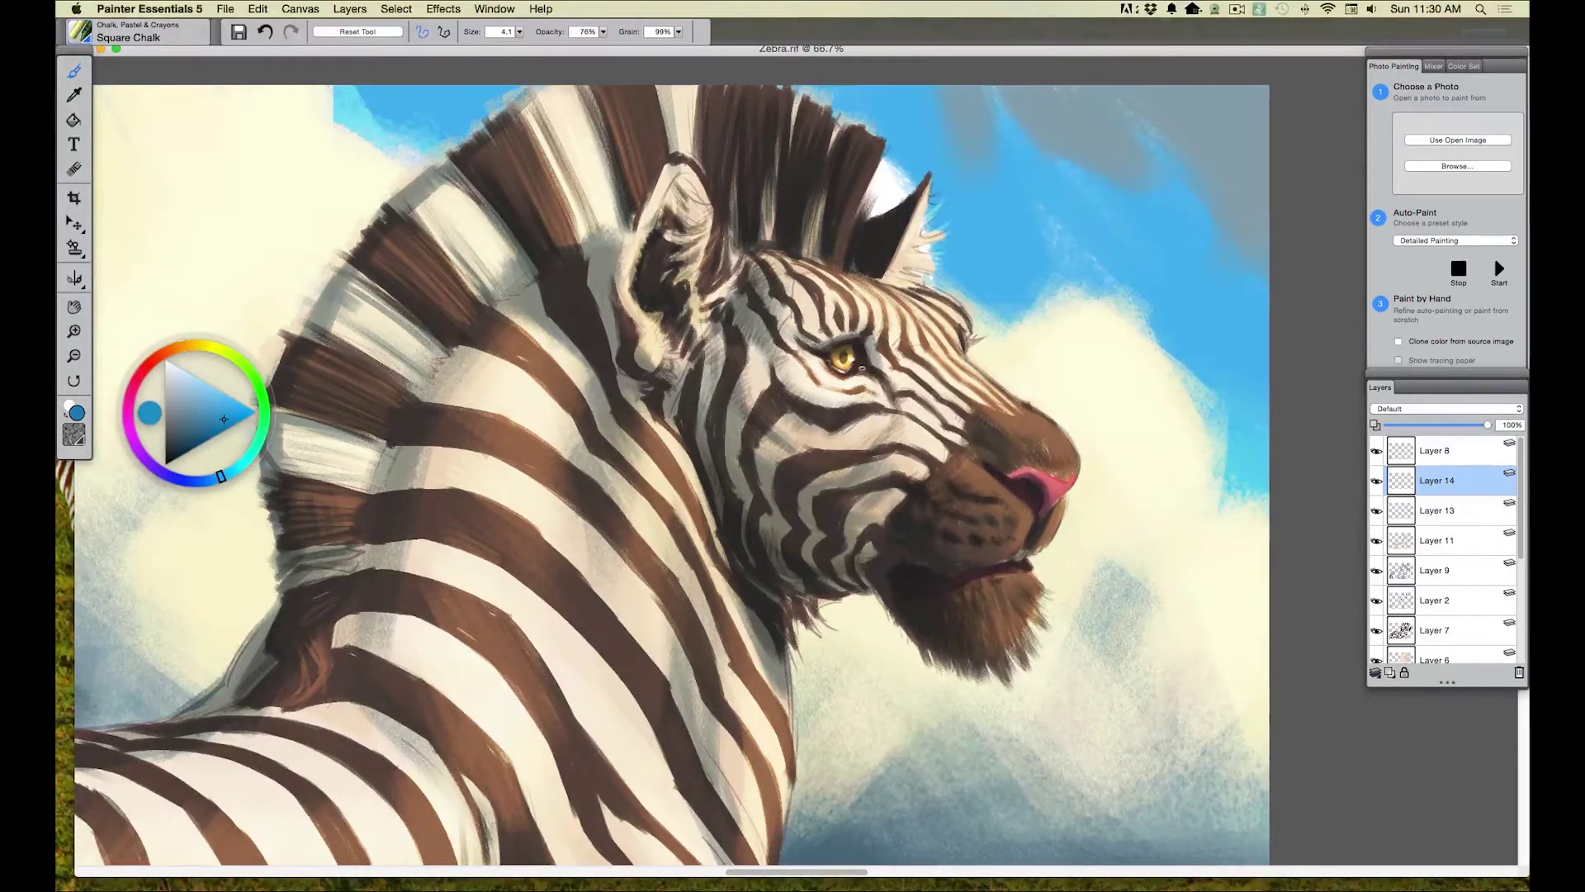
- Sample the salmon tone of the zebra's nose for the head detail strokes
key(bracketright)
alt+click(1053, 472)
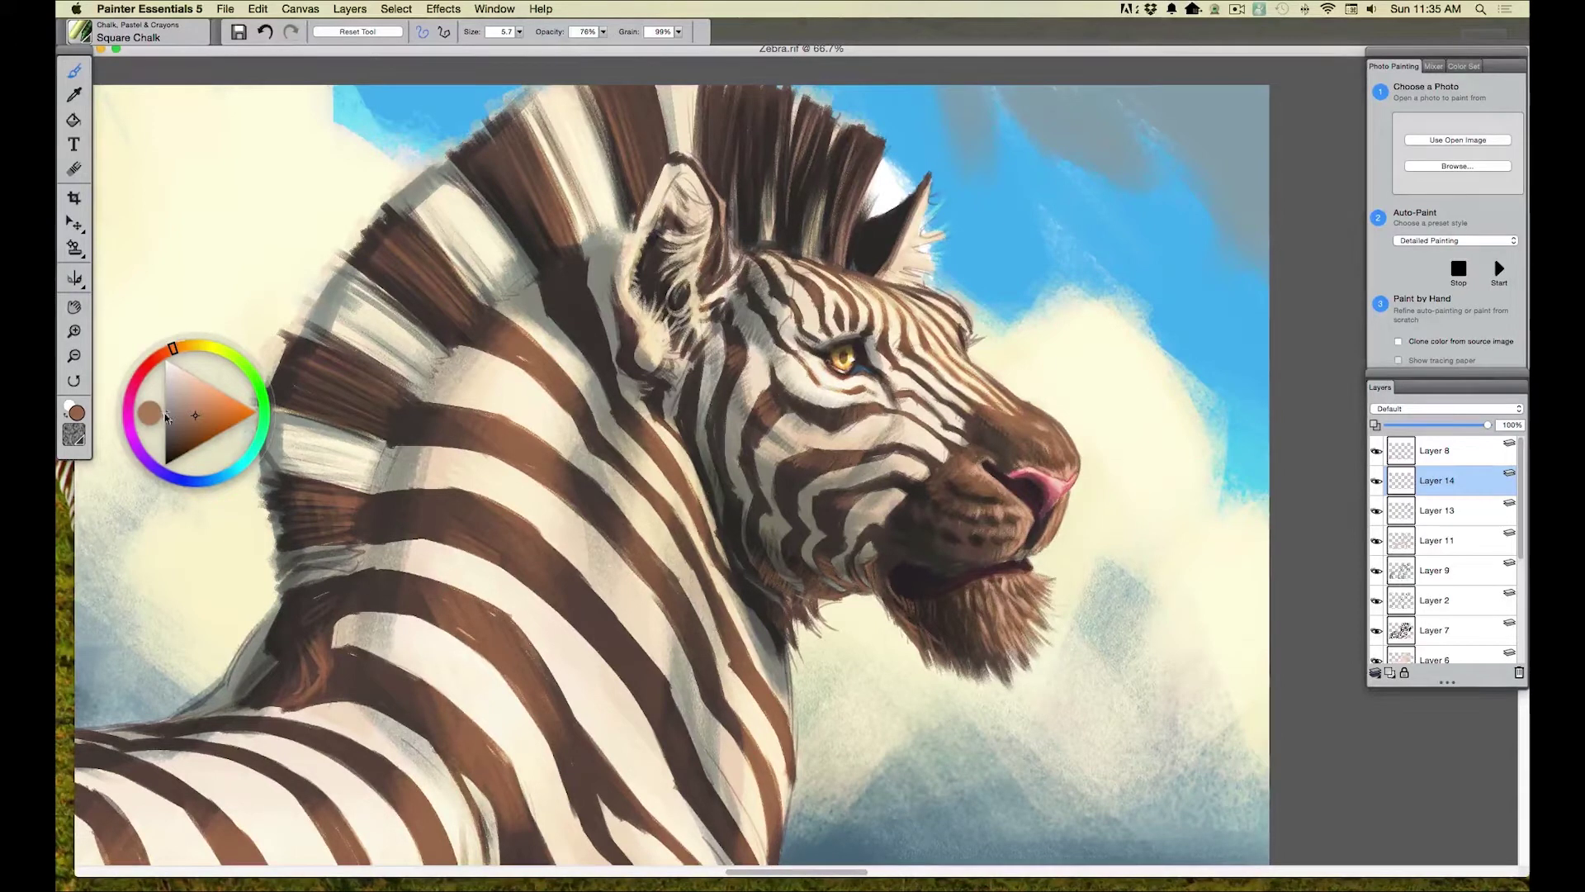
- Choose a lighter tan on the colour wheel for the head and body strokes
click(201, 404)
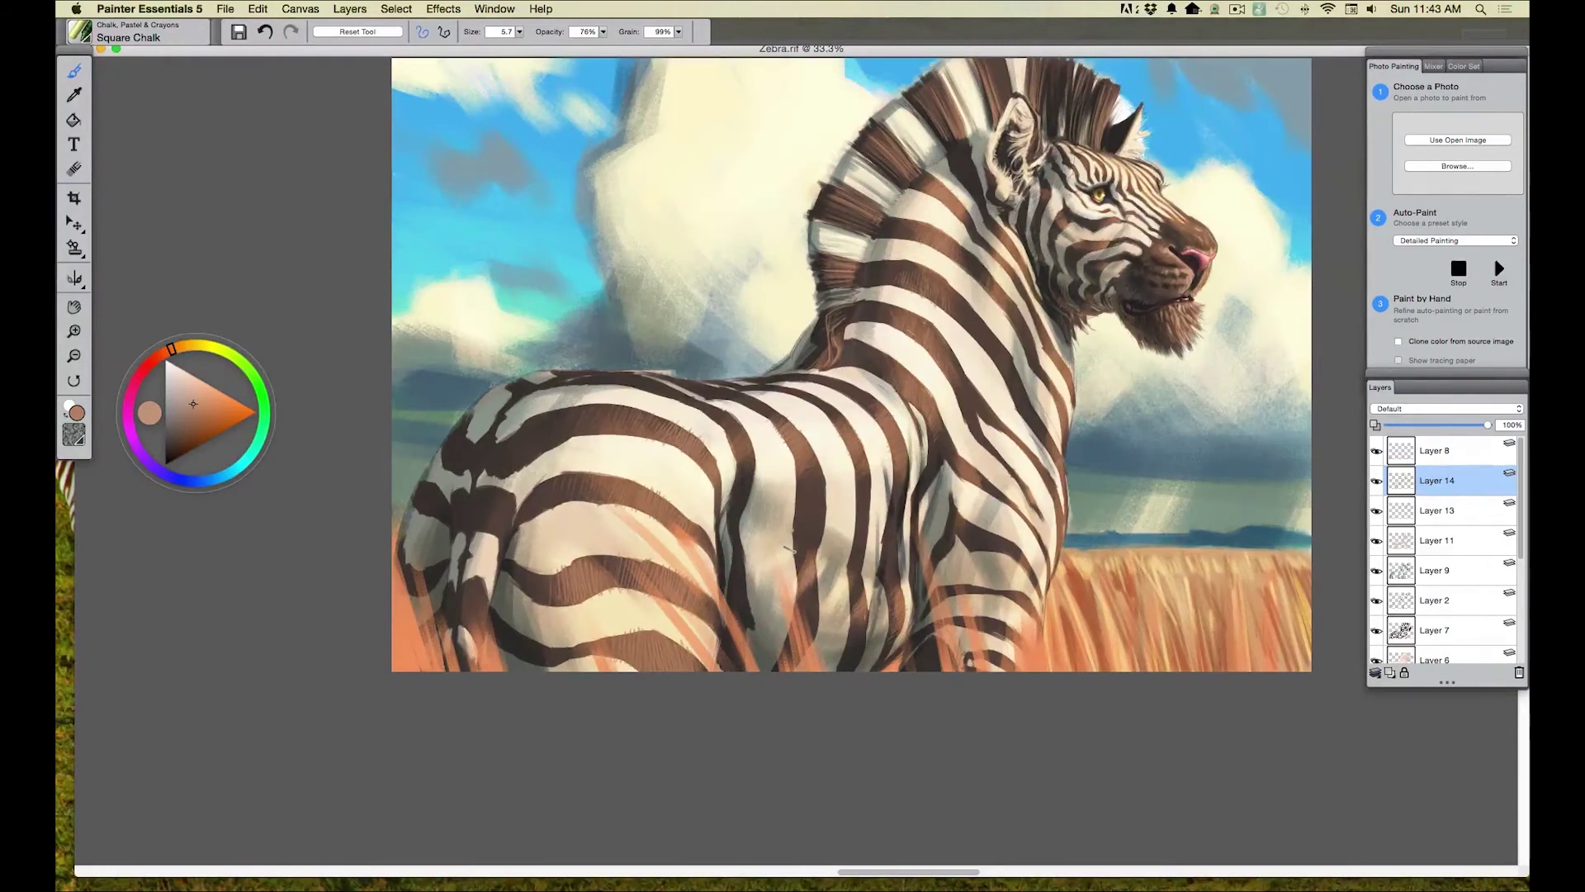
- Add a new top layer, enlarge the brush to about 7.9, and pick a light peach
click(1443, 458)
click(1390, 674)
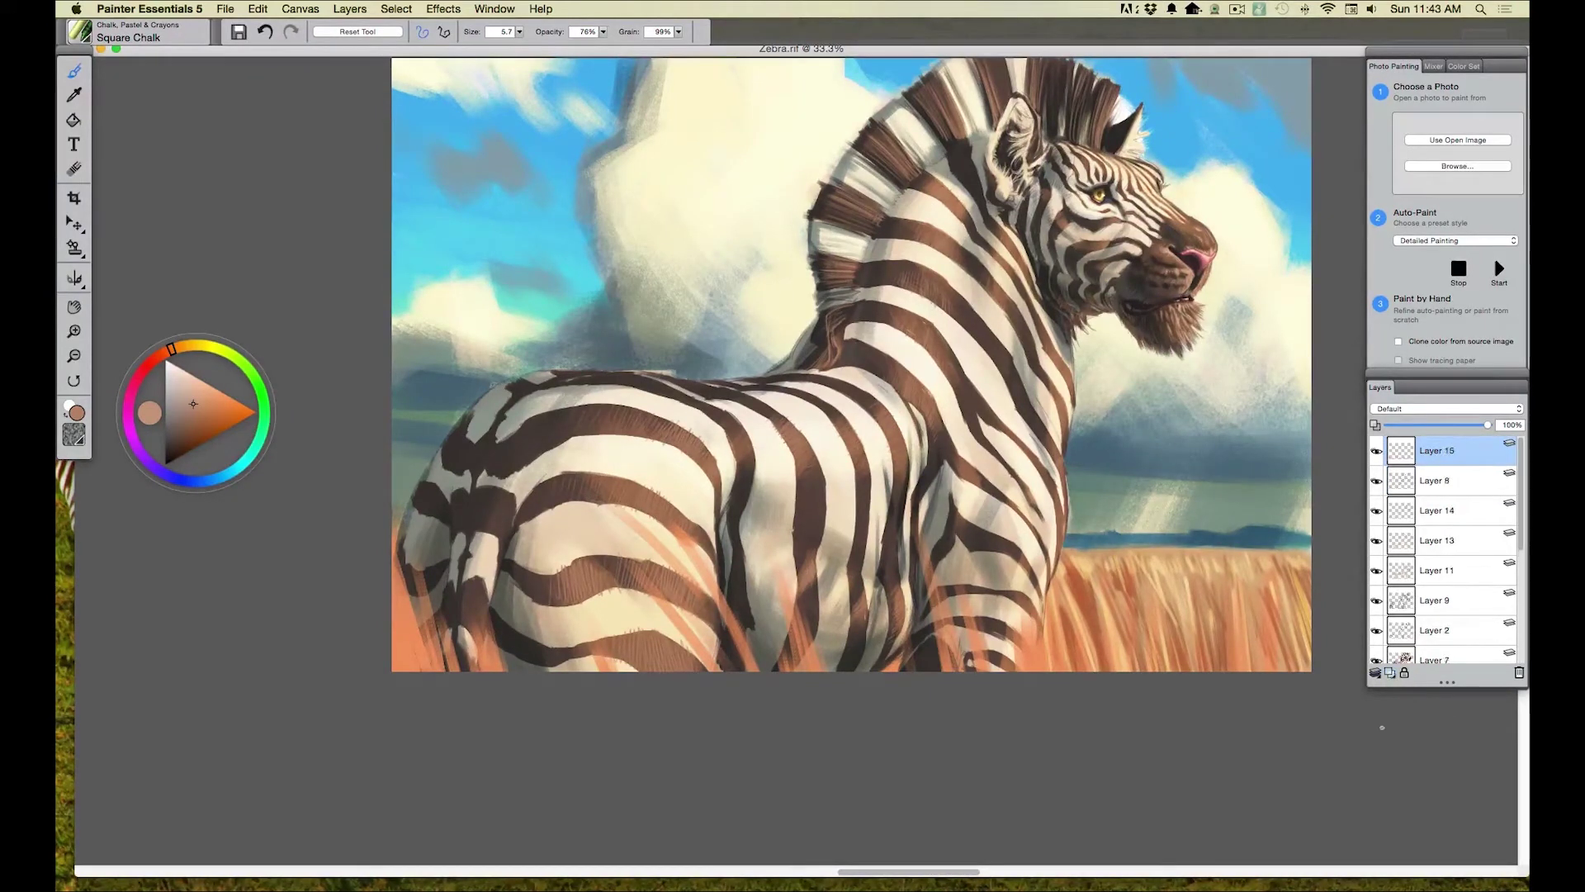
click(518, 31)
drag(481, 47, 498, 48)
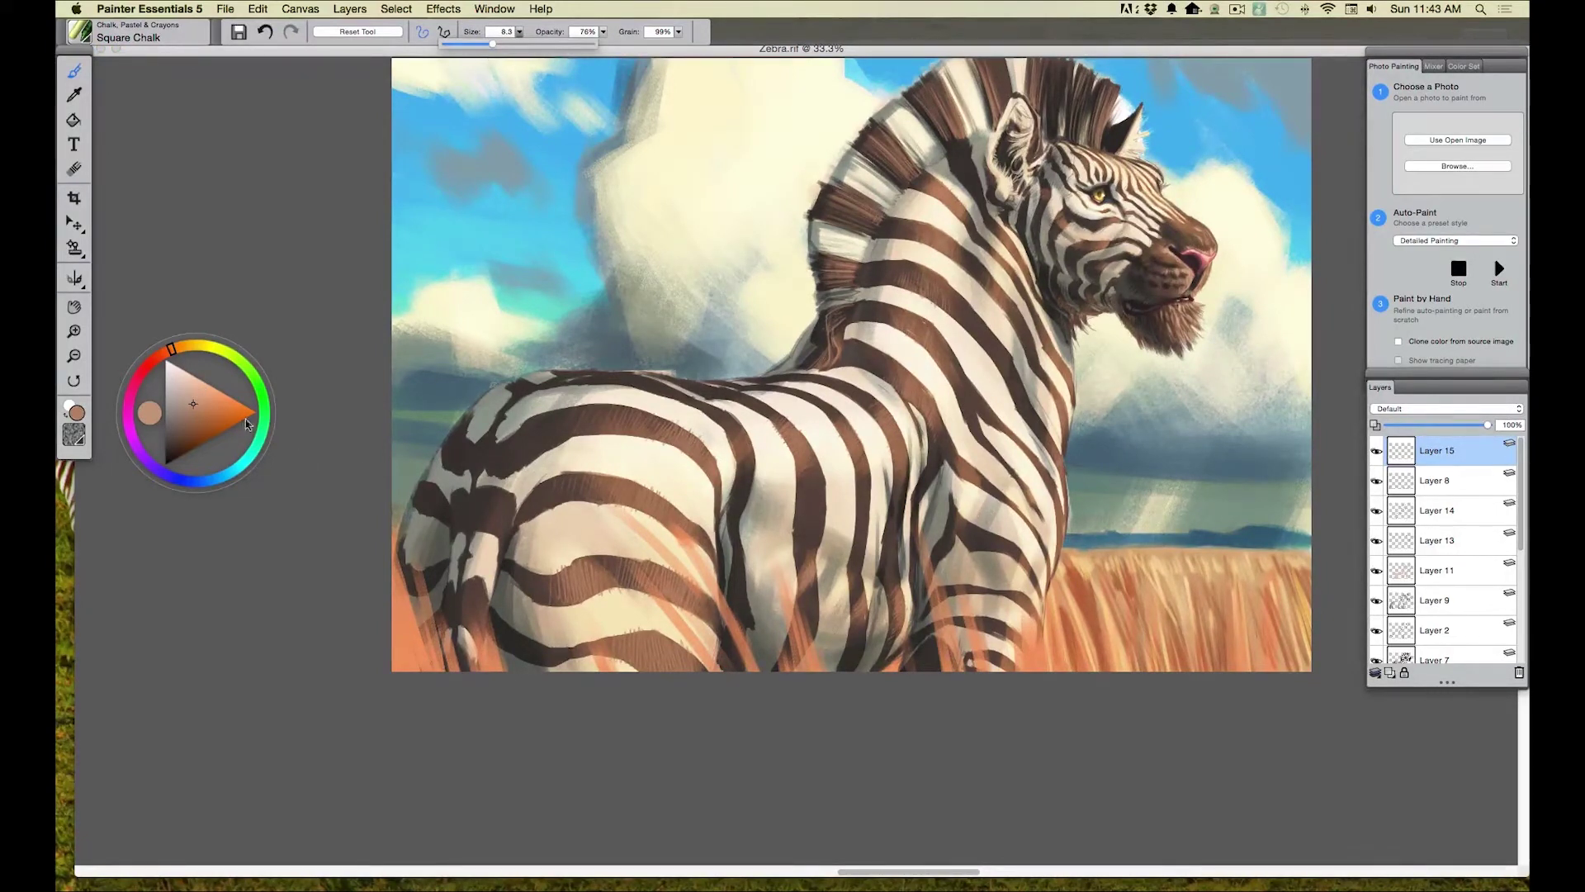
click(74, 94)
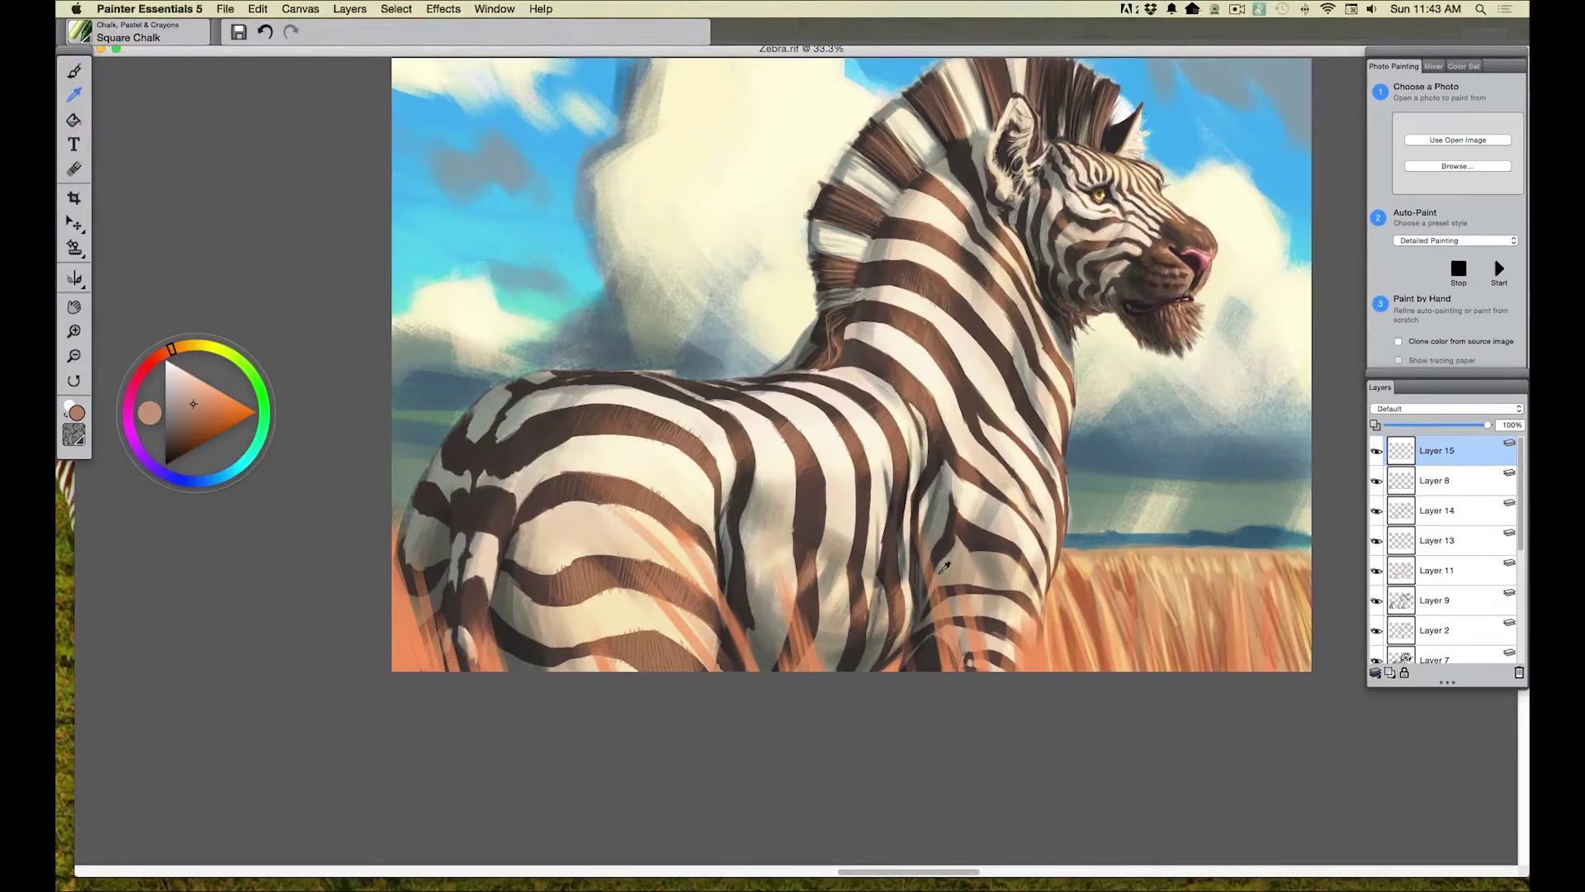
click(1047, 652)
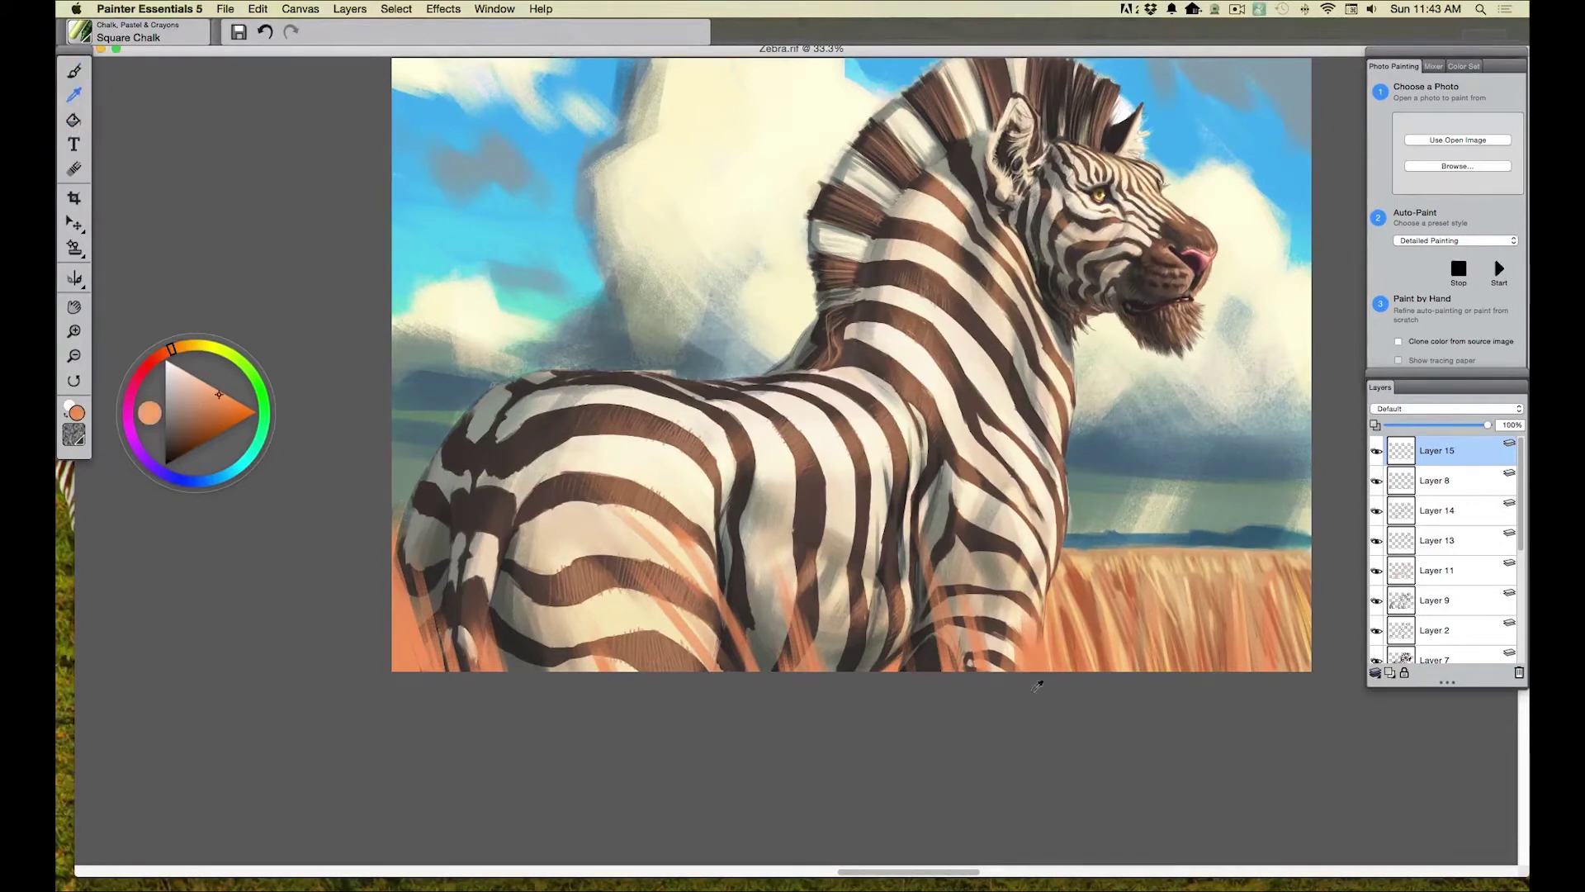
click(180, 346)
click(201, 385)
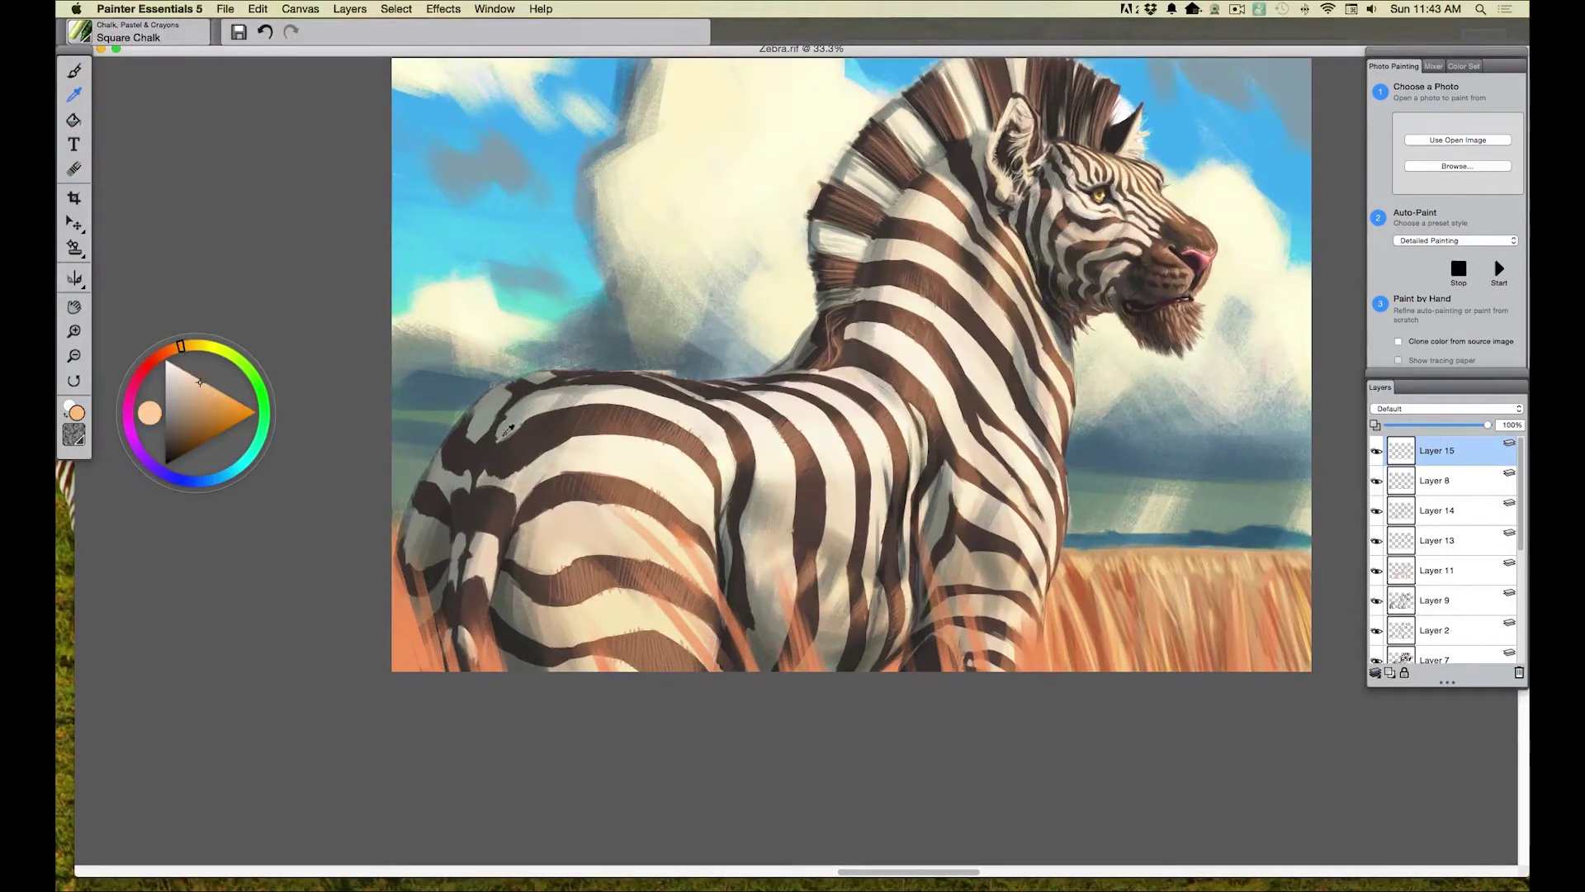
click(74, 71)
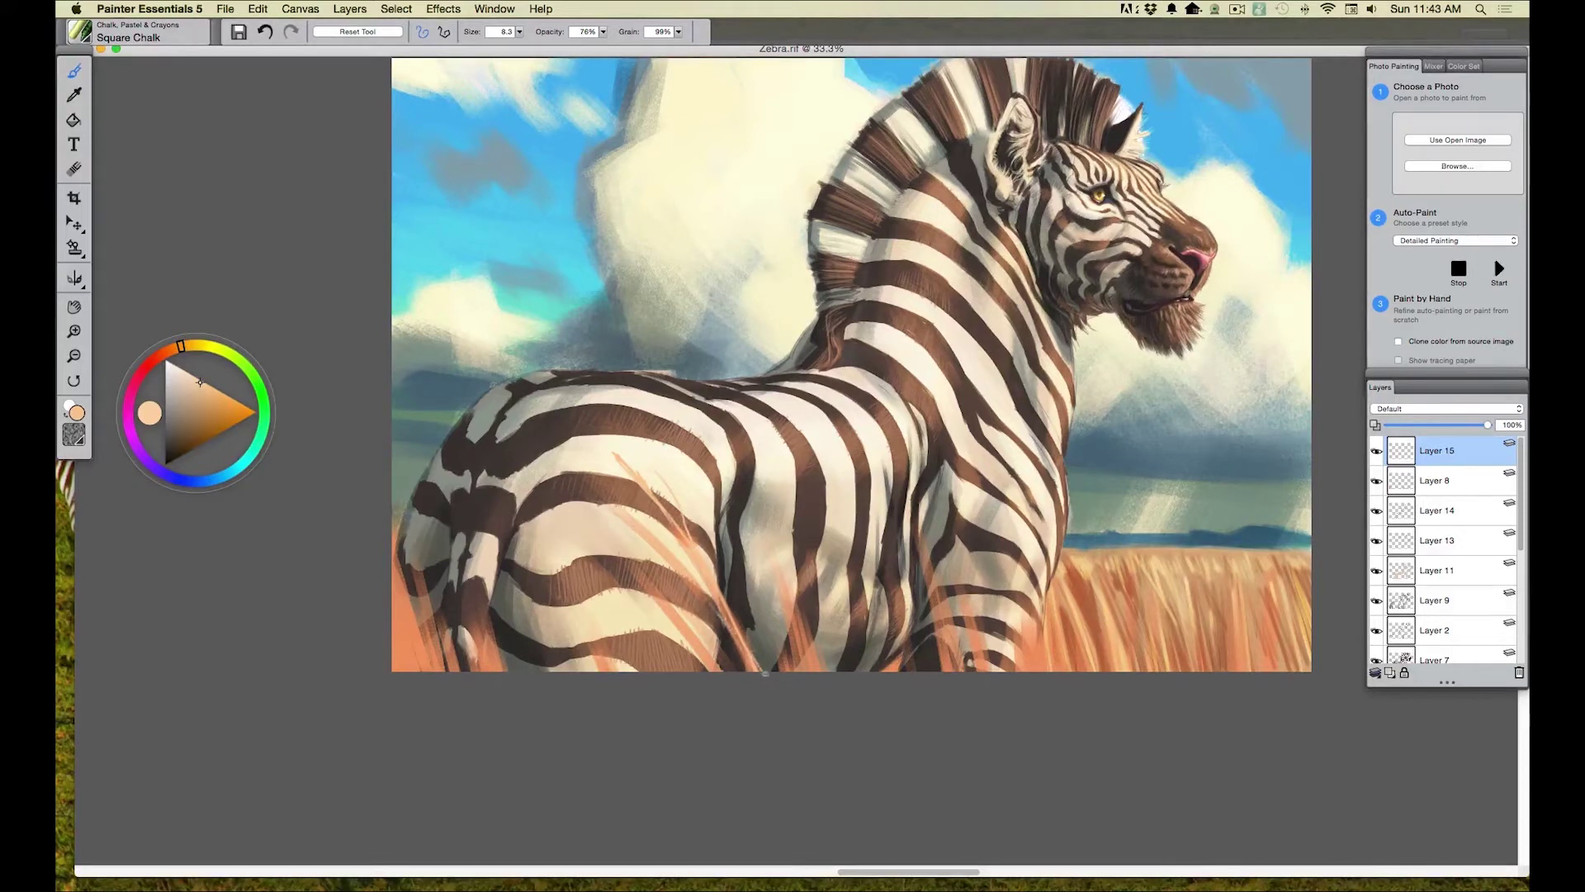
- Paint light grass blades across the lower foreground and set the layer to Overlay
click(519, 31)
drag(526, 50, 503, 48)
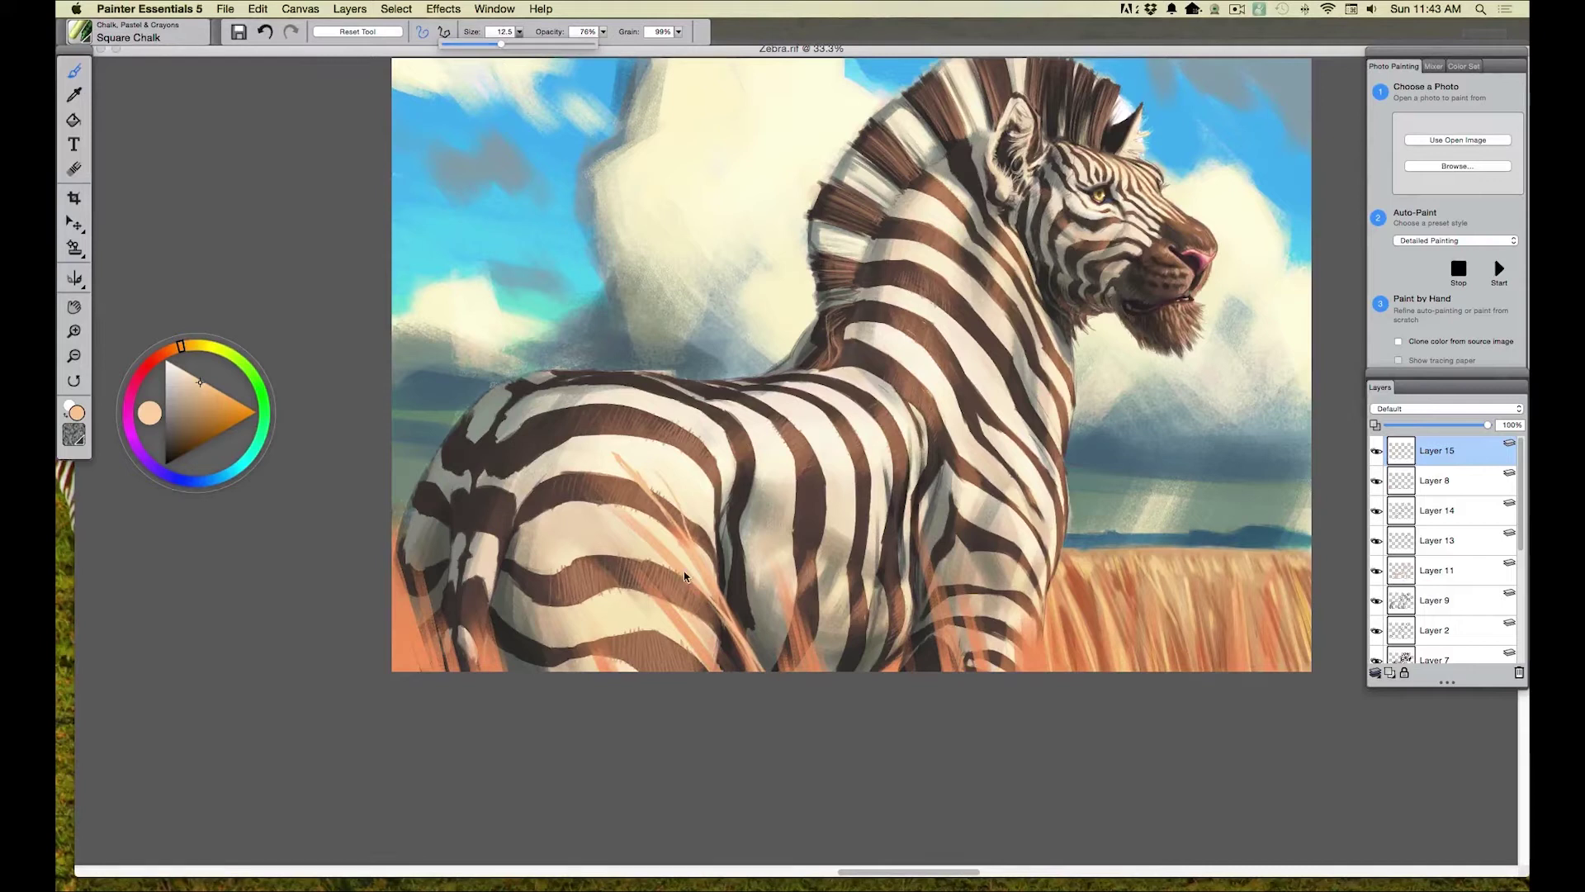
key(bracketright)
key(bracketright)
key(bracketright)
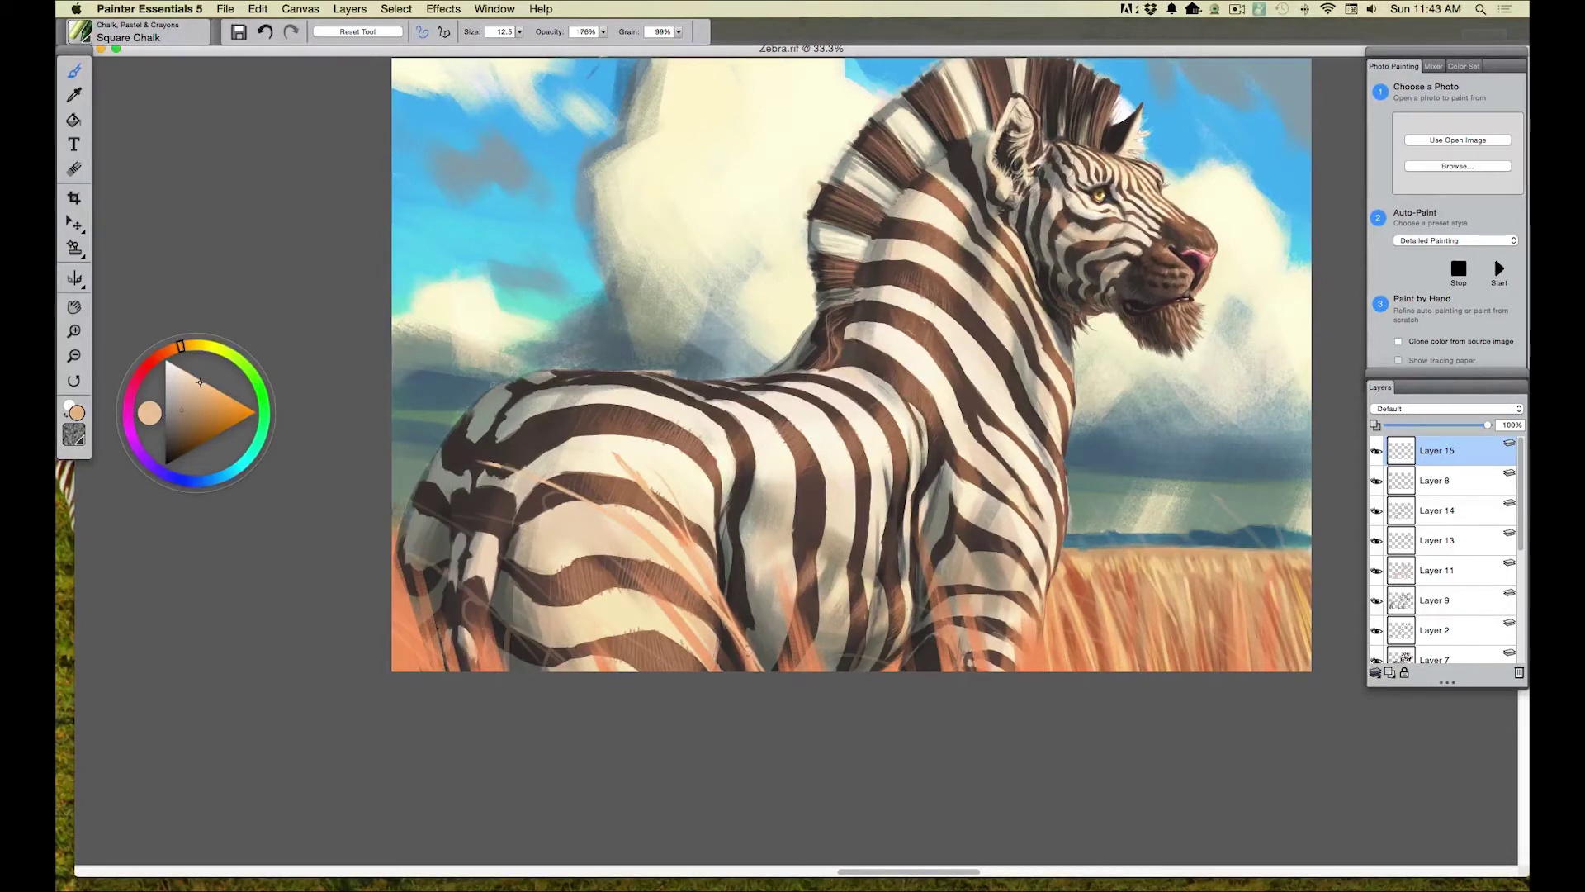
drag(415, 669, 569, 555)
drag(1116, 670, 1152, 533)
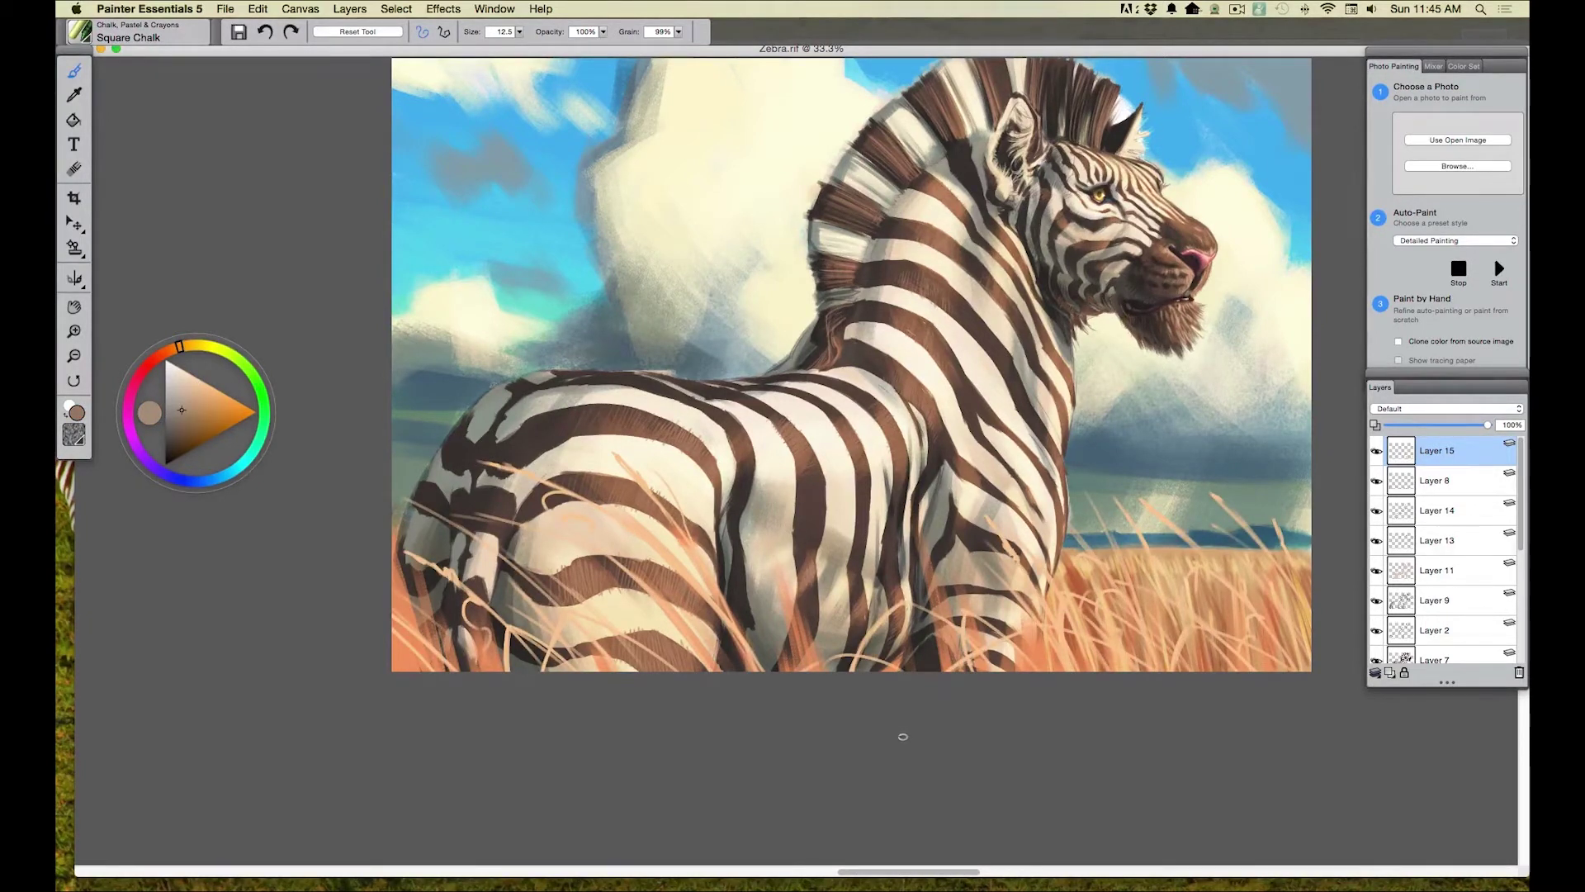
click(1378, 410)
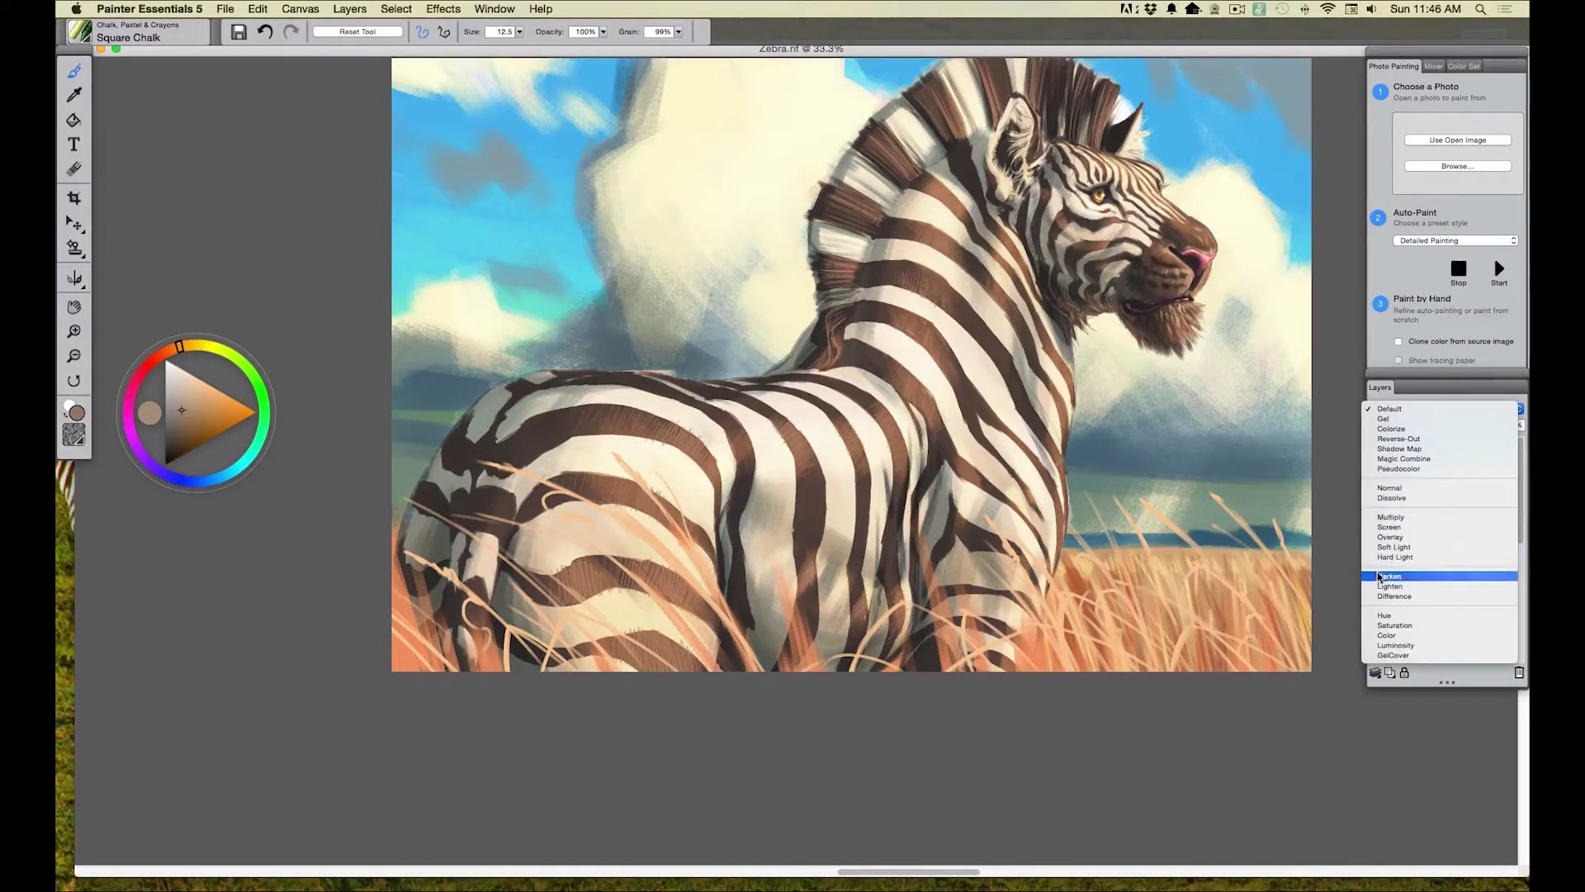
click(1376, 539)
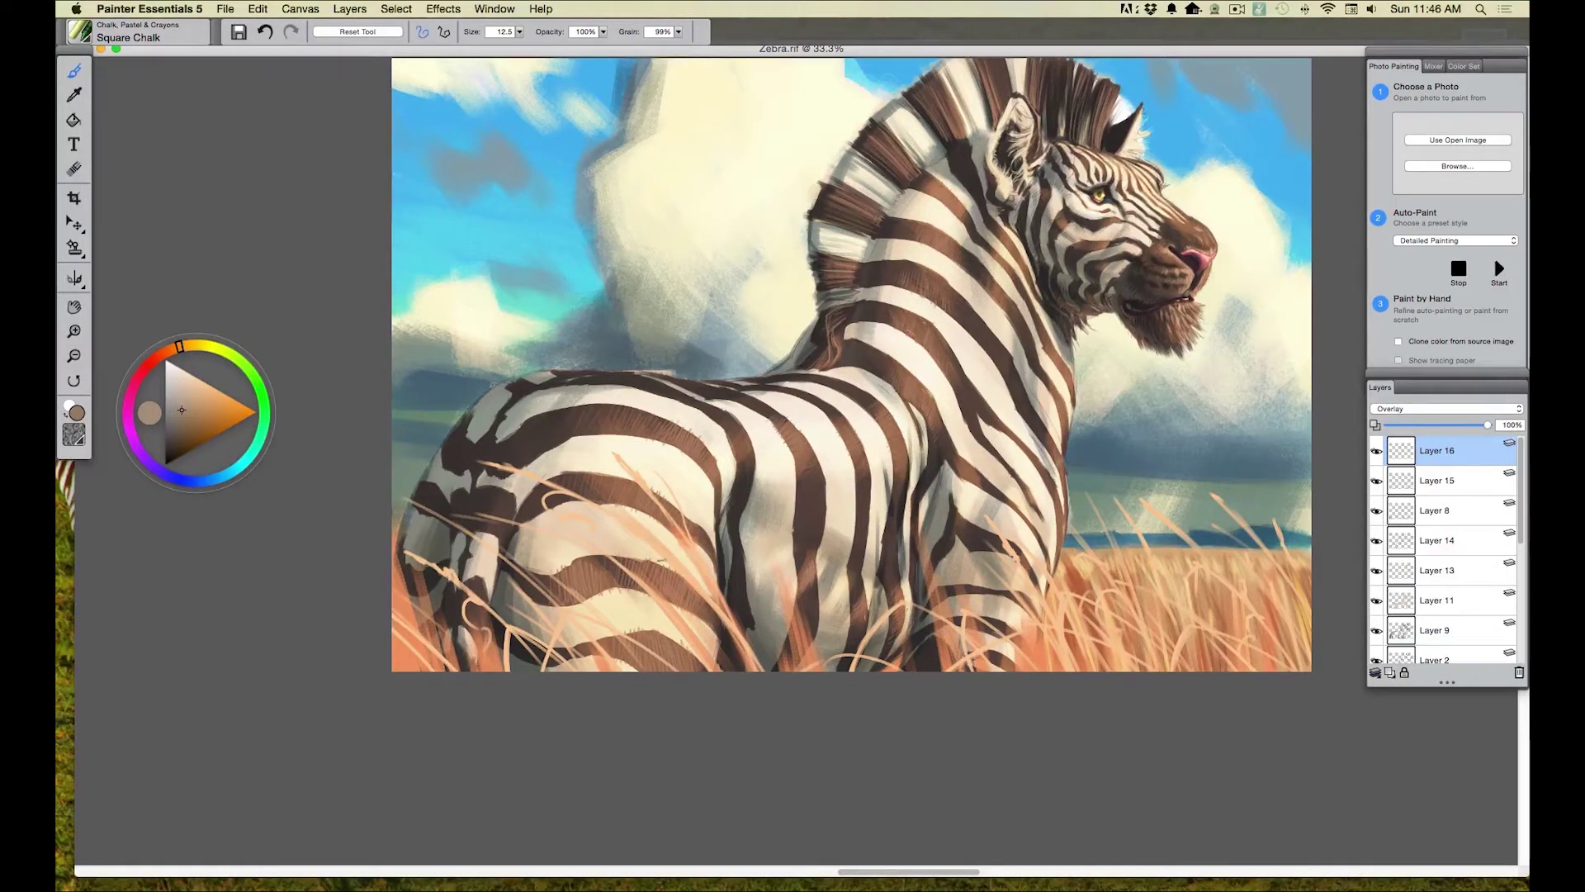
- Add more lighter-peach grass blades near the bottom, then shrink the brush and zoom out
click(194, 383)
drag(659, 605, 604, 558)
mouse_move(798, 672)
mouse_down()
mouse_move(764, 600)
mouse_move(790, 625)
mouse_up()
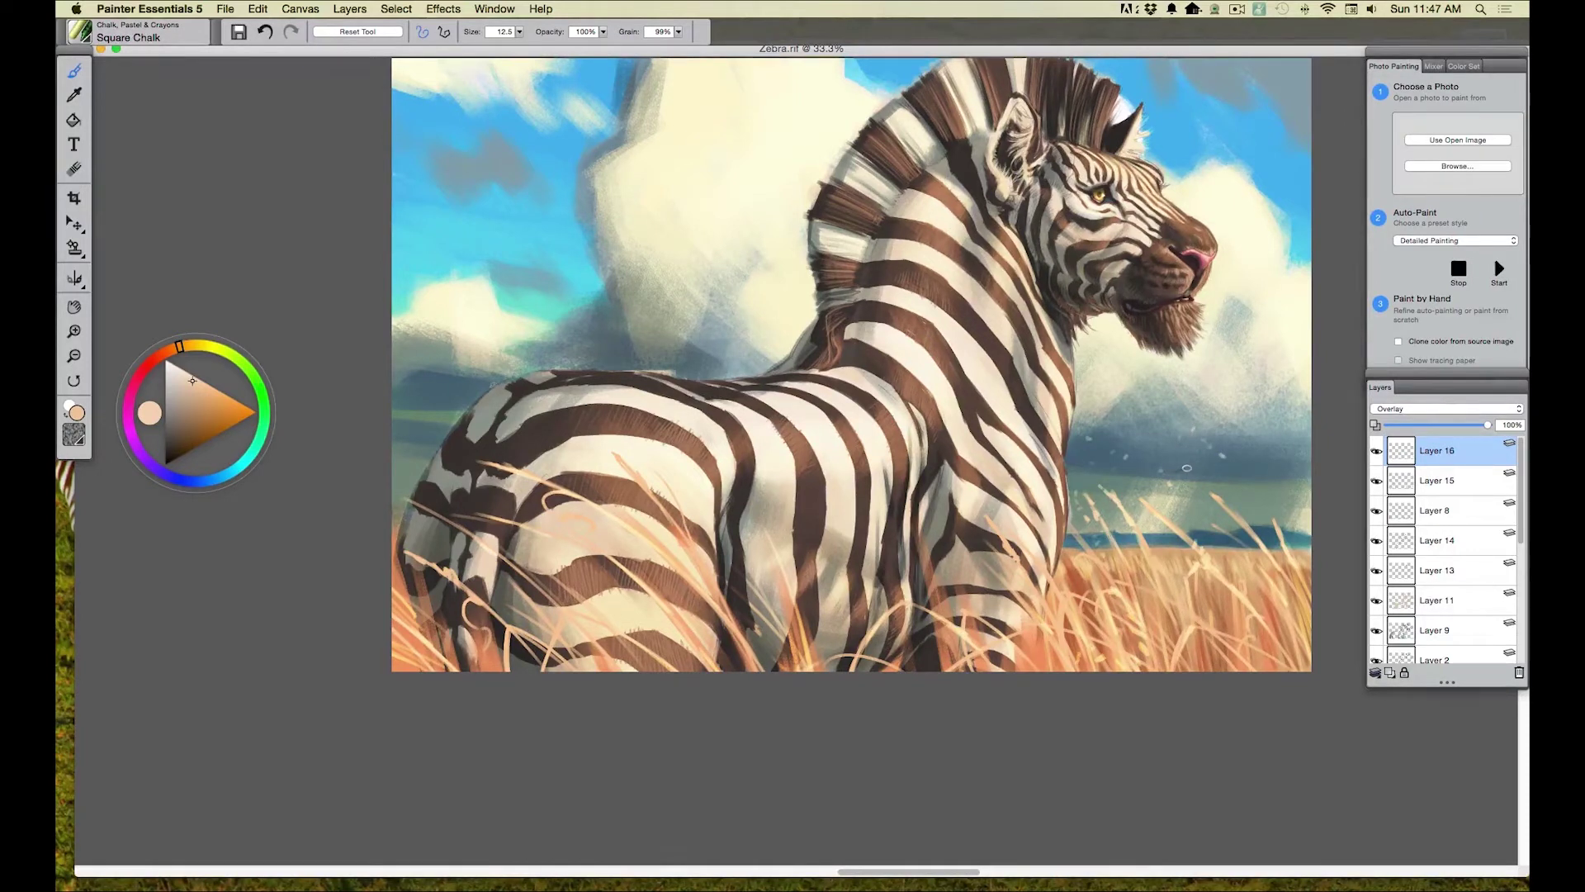
key(bracketleft)
key(bracketleft)
key(bracketleft)
key(bracketleft)
key(bracketleft)
key(bracketleft)
key(super+minus)
drag(1520, 536, 1517, 687)
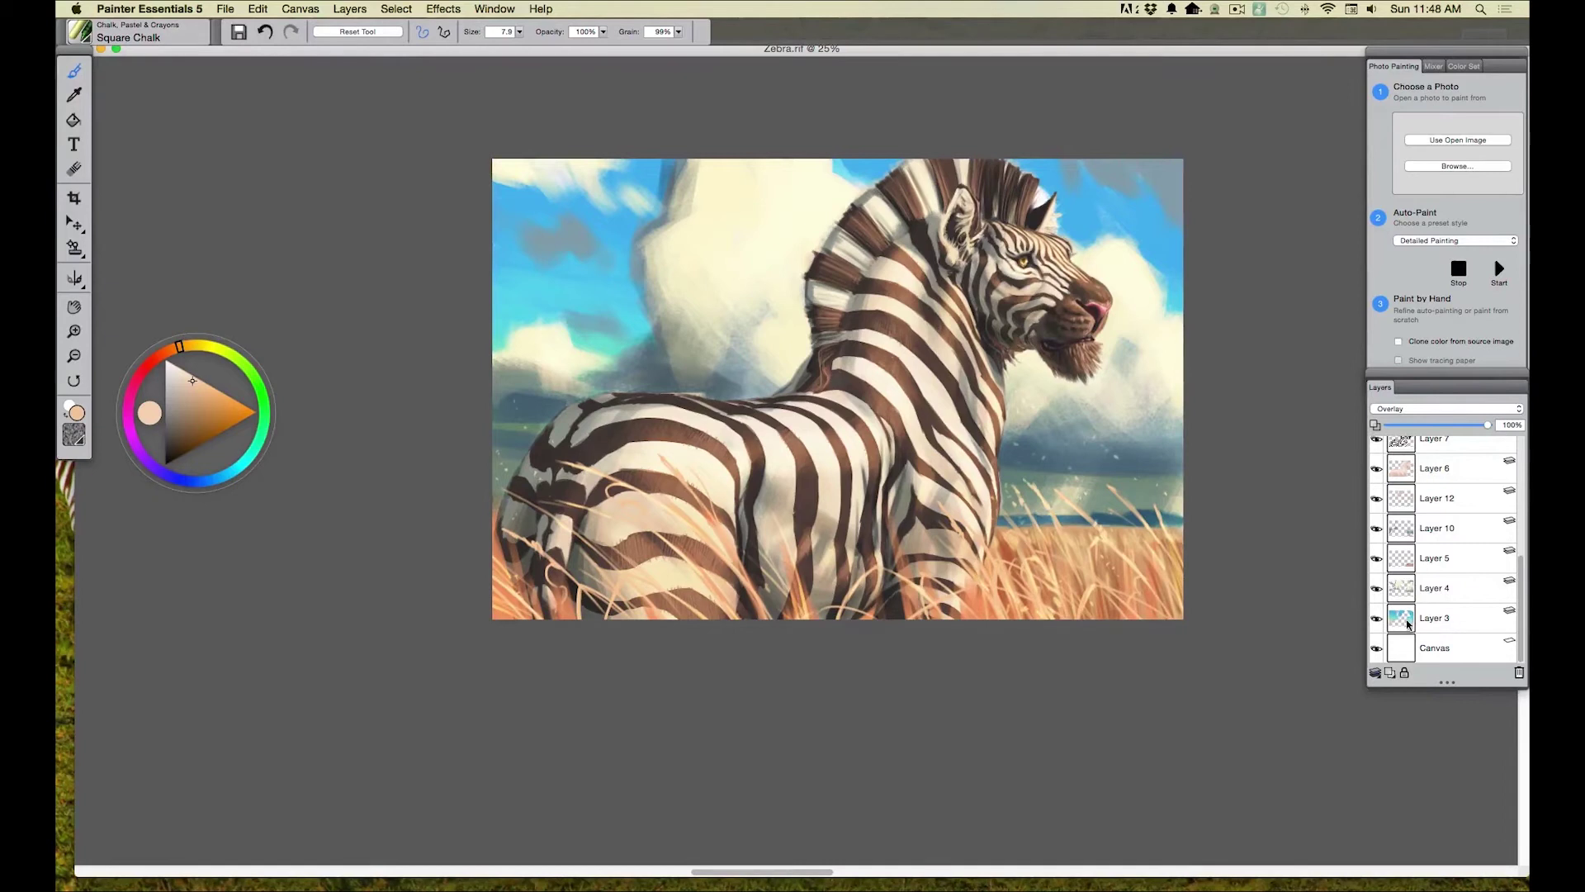
- Collapse Layers 12 through 3 into one and load the Grainy Pastel Jitter Smooth brush
click(1434, 620)
shift+click(1431, 507)
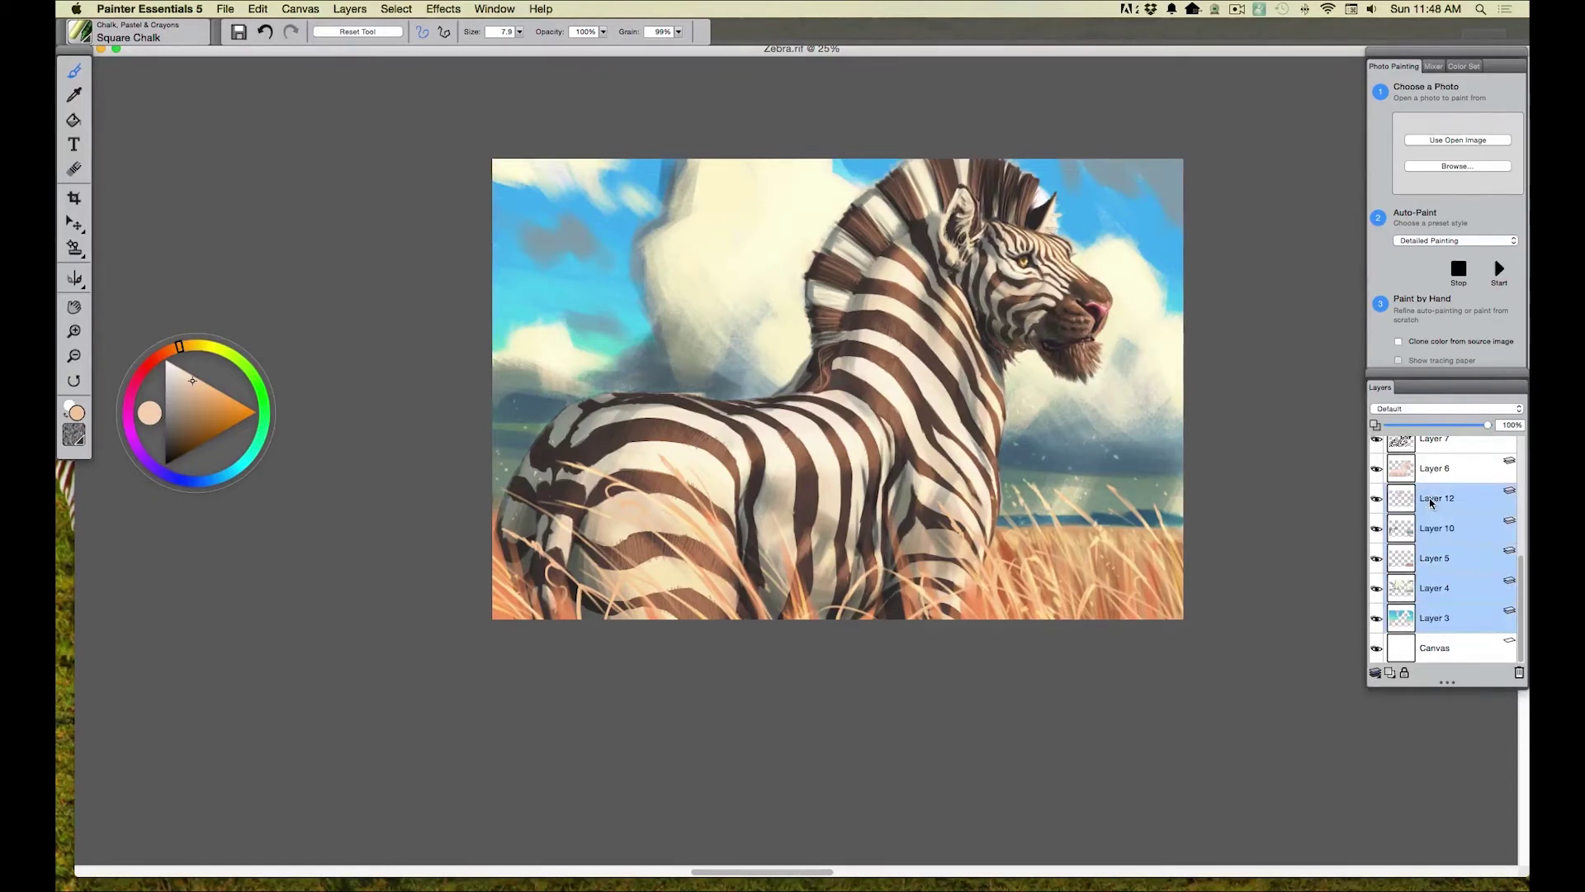
click(351, 14)
click(370, 170)
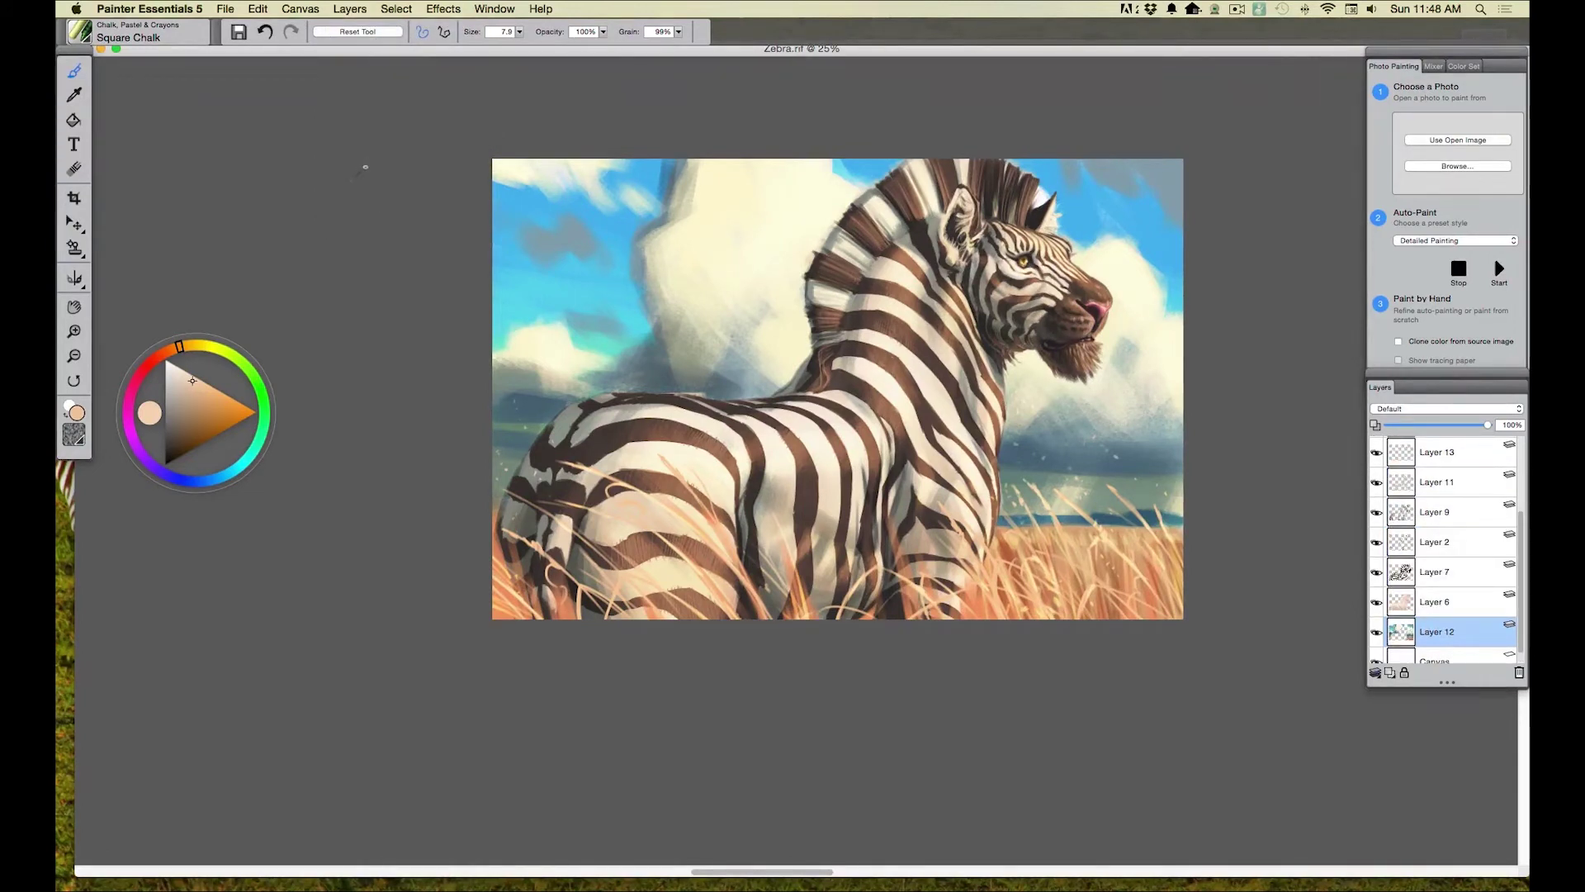
click(87, 44)
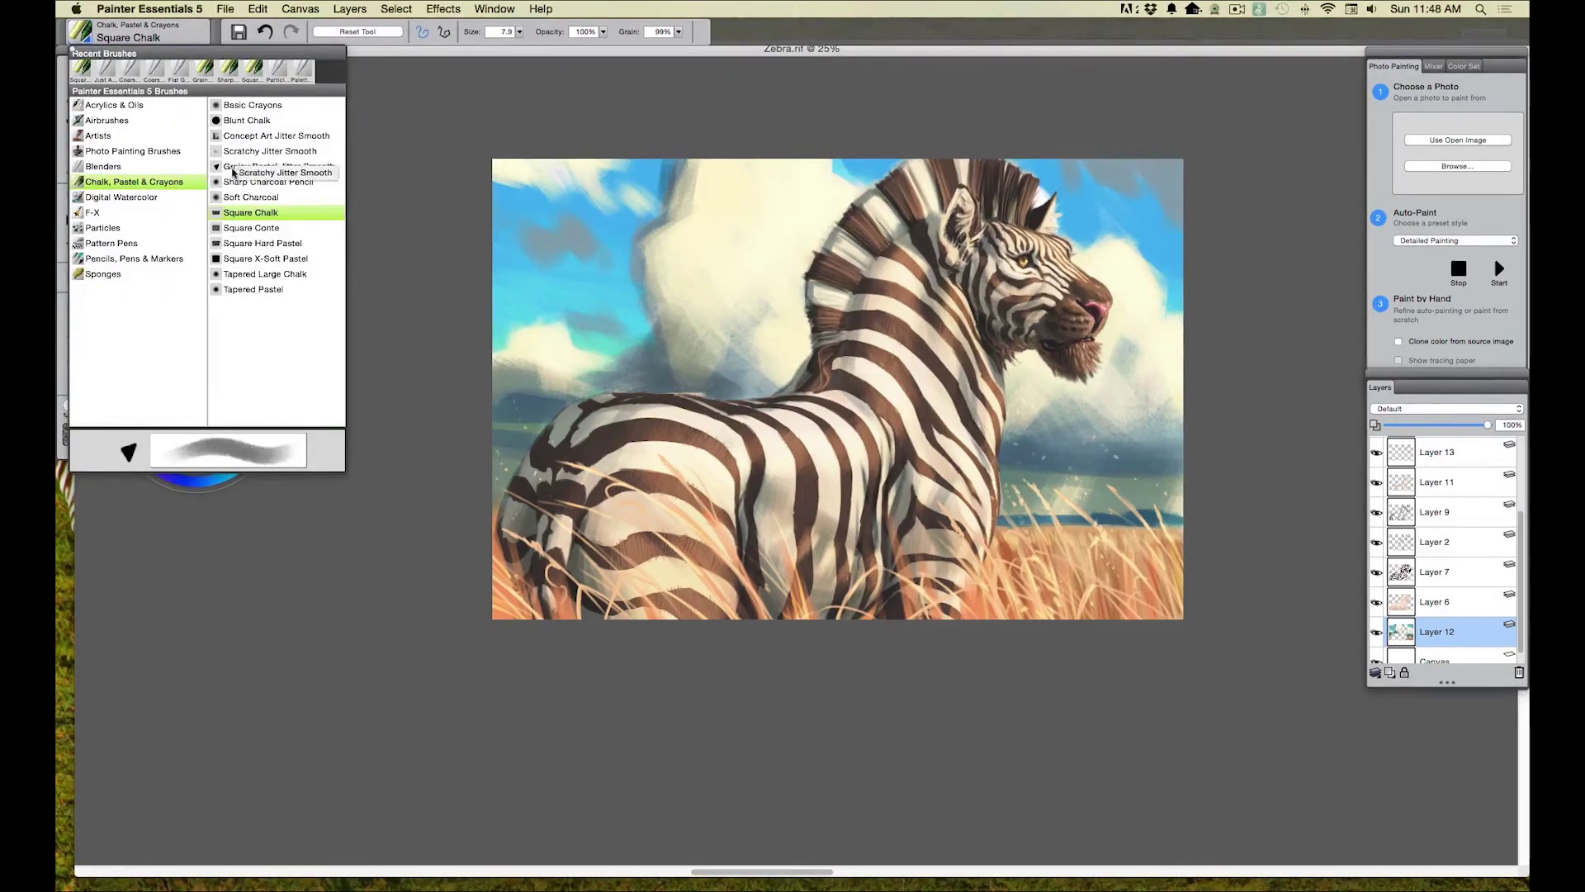
click(248, 167)
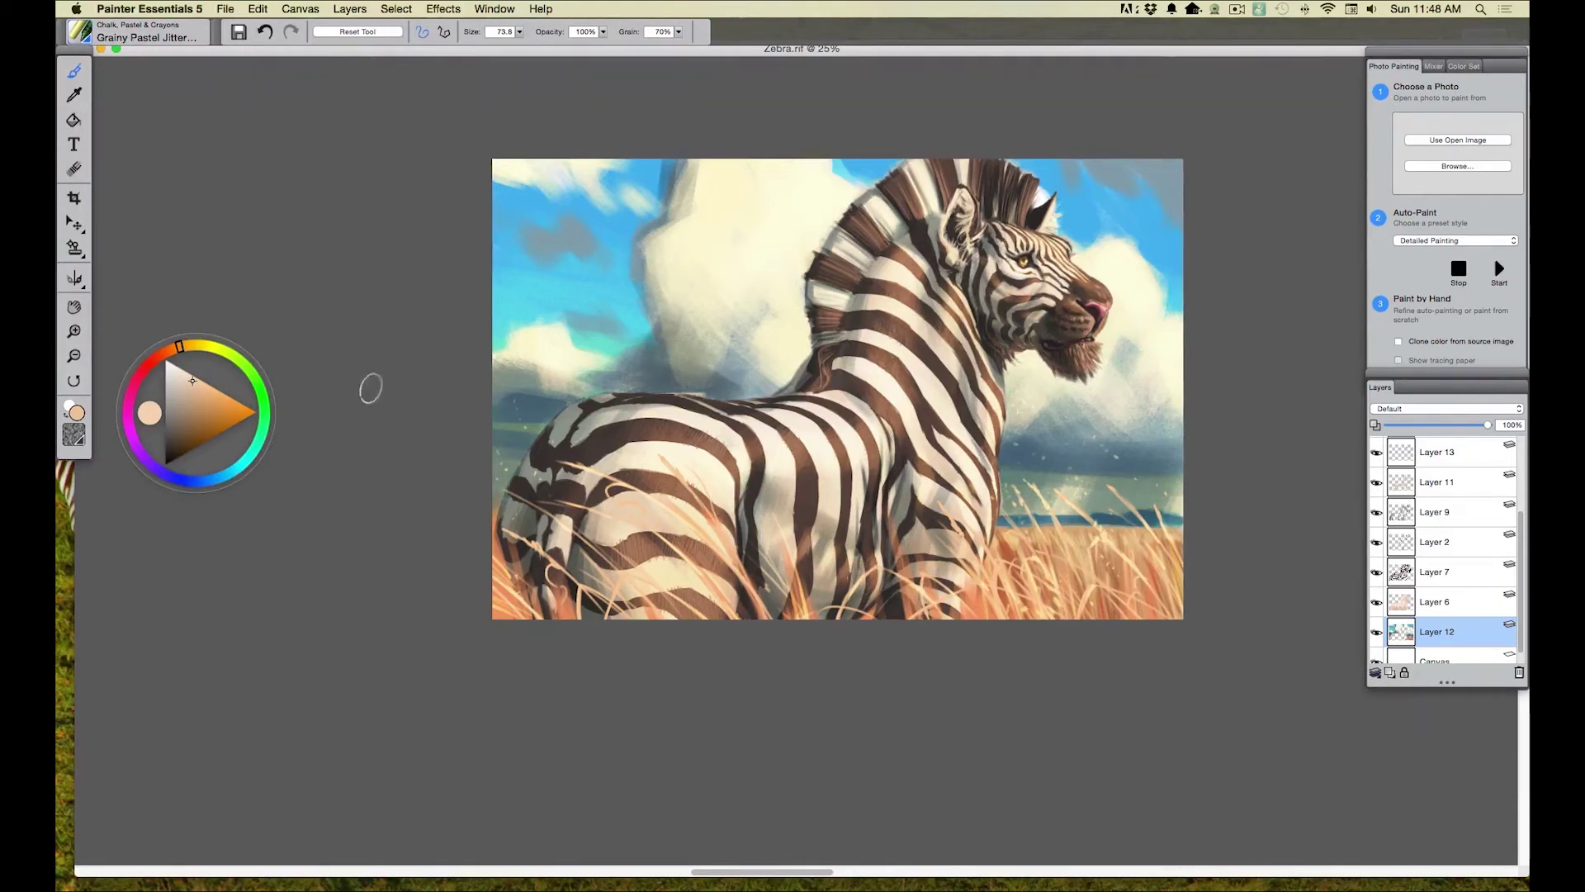
- Cover the cloud's blue-grey patch with sampled cream, then blend its left edge at 53% opacity
click(74, 96)
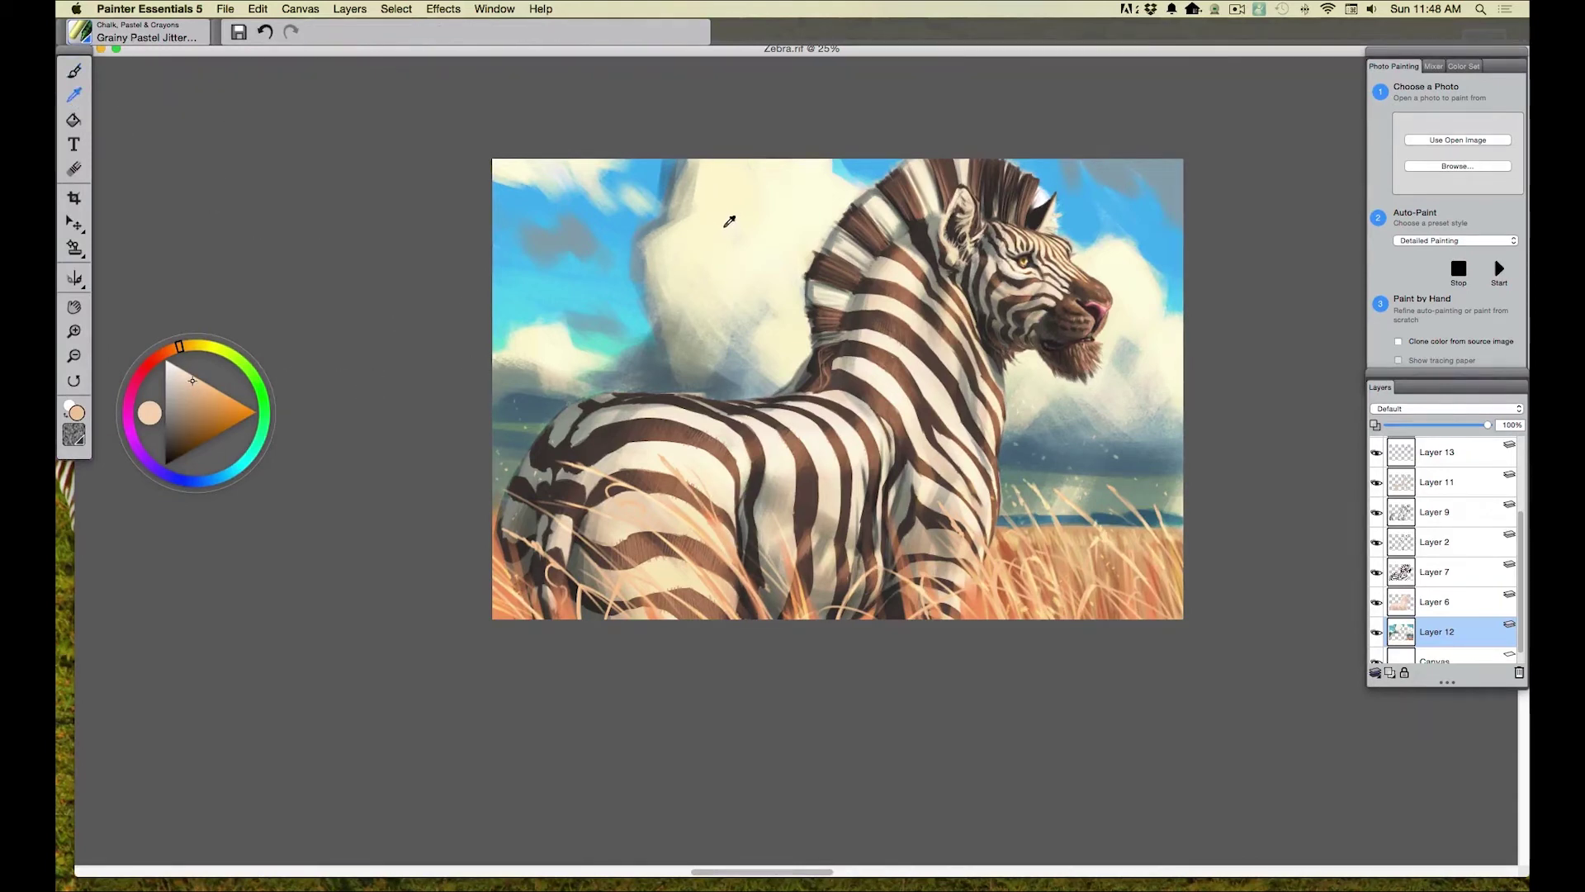
click(691, 198)
key(b)
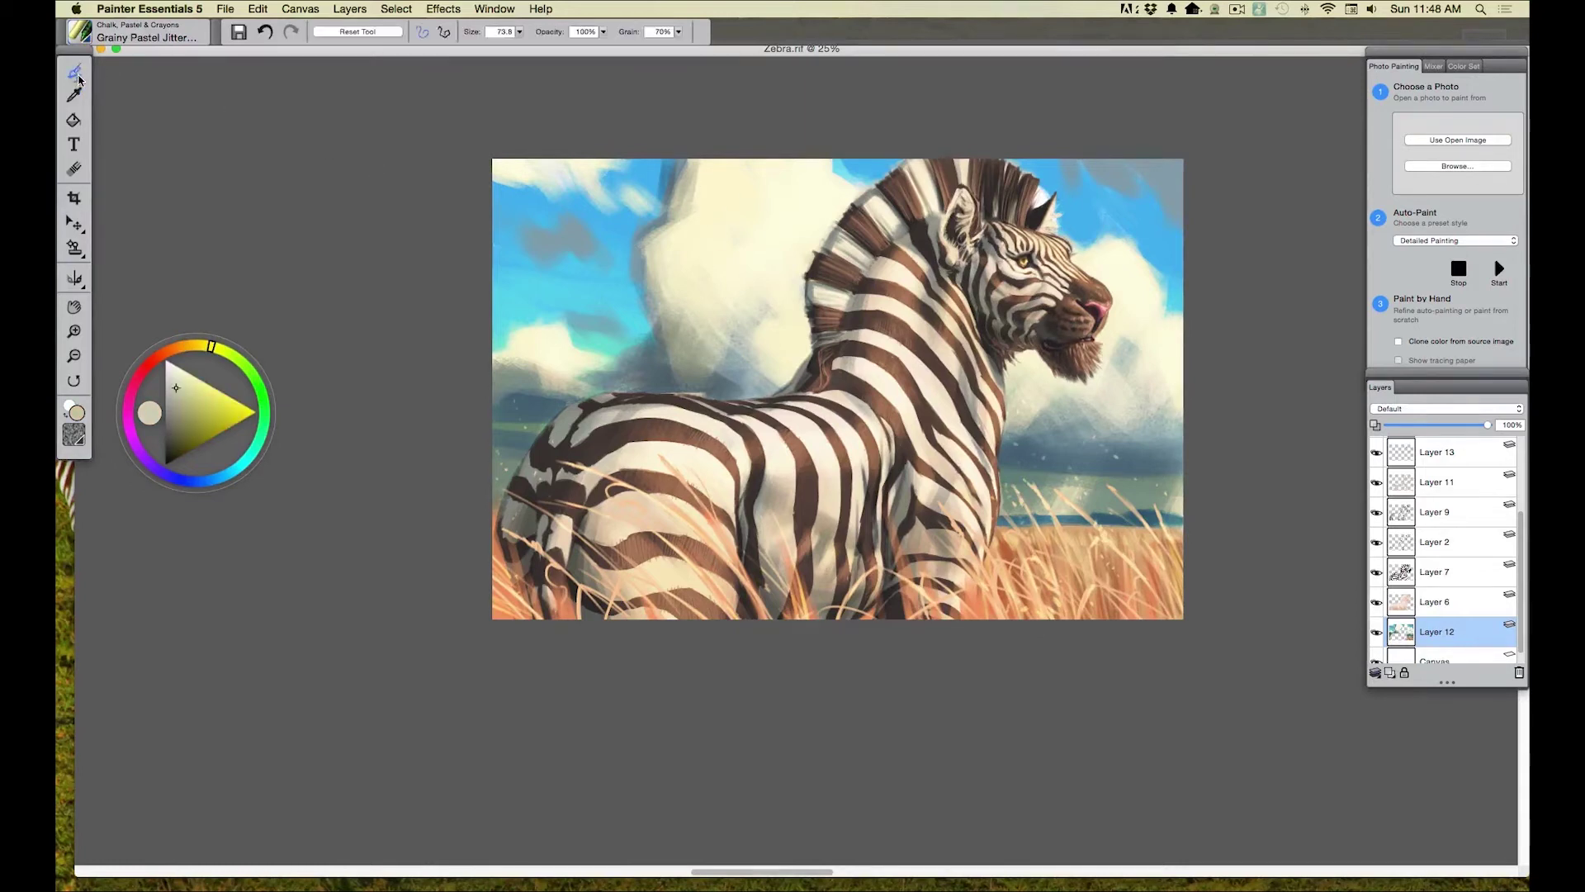
drag(692, 151, 694, 218)
drag(602, 35, 617, 98)
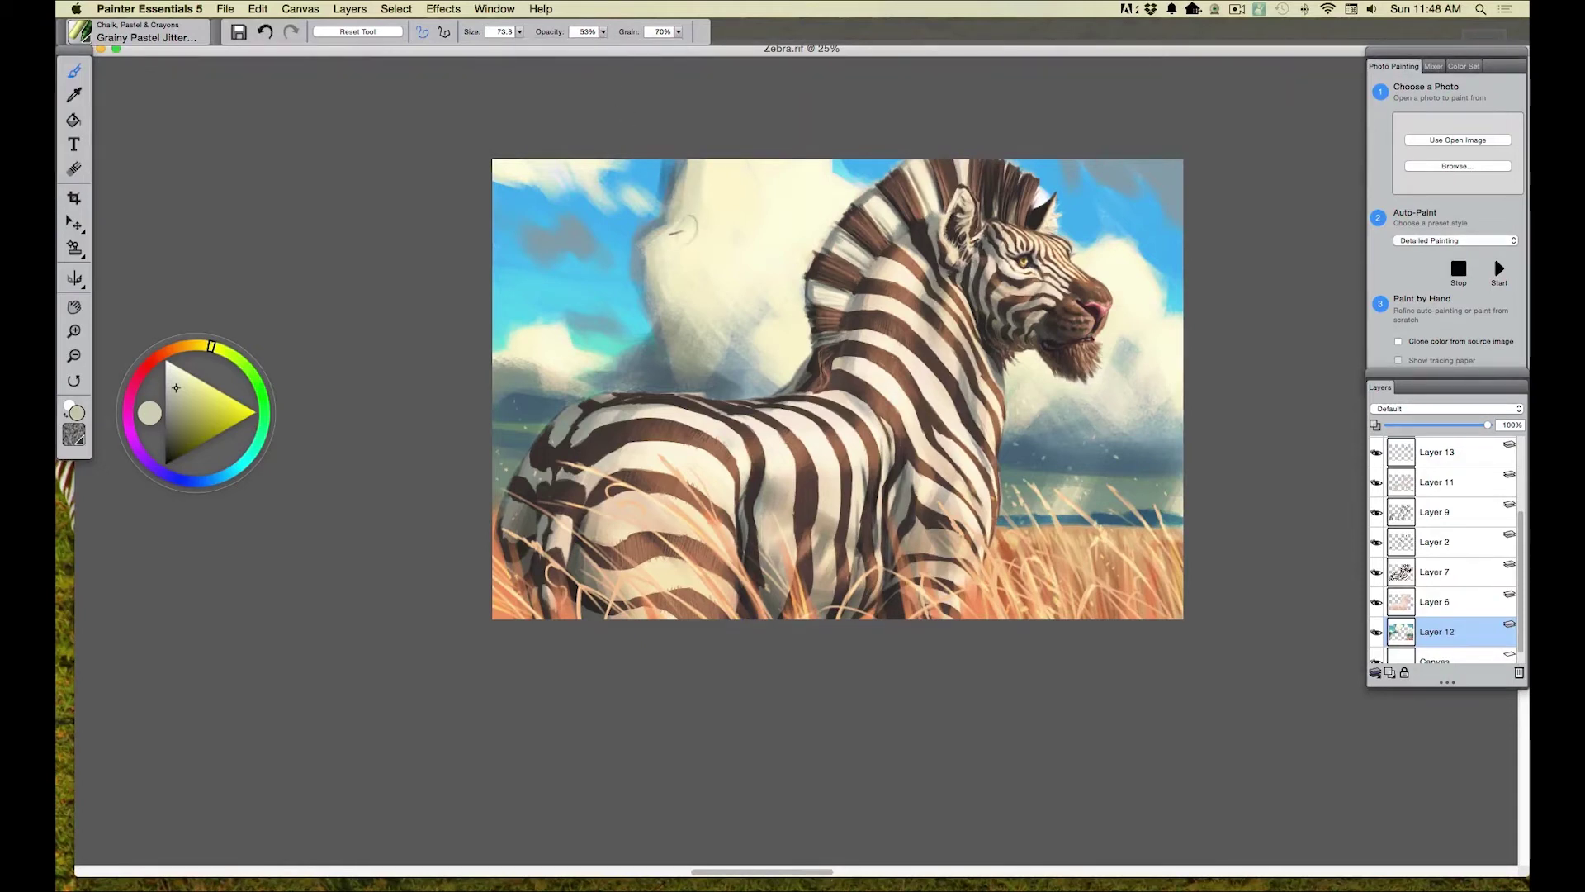
drag(669, 170, 630, 274)
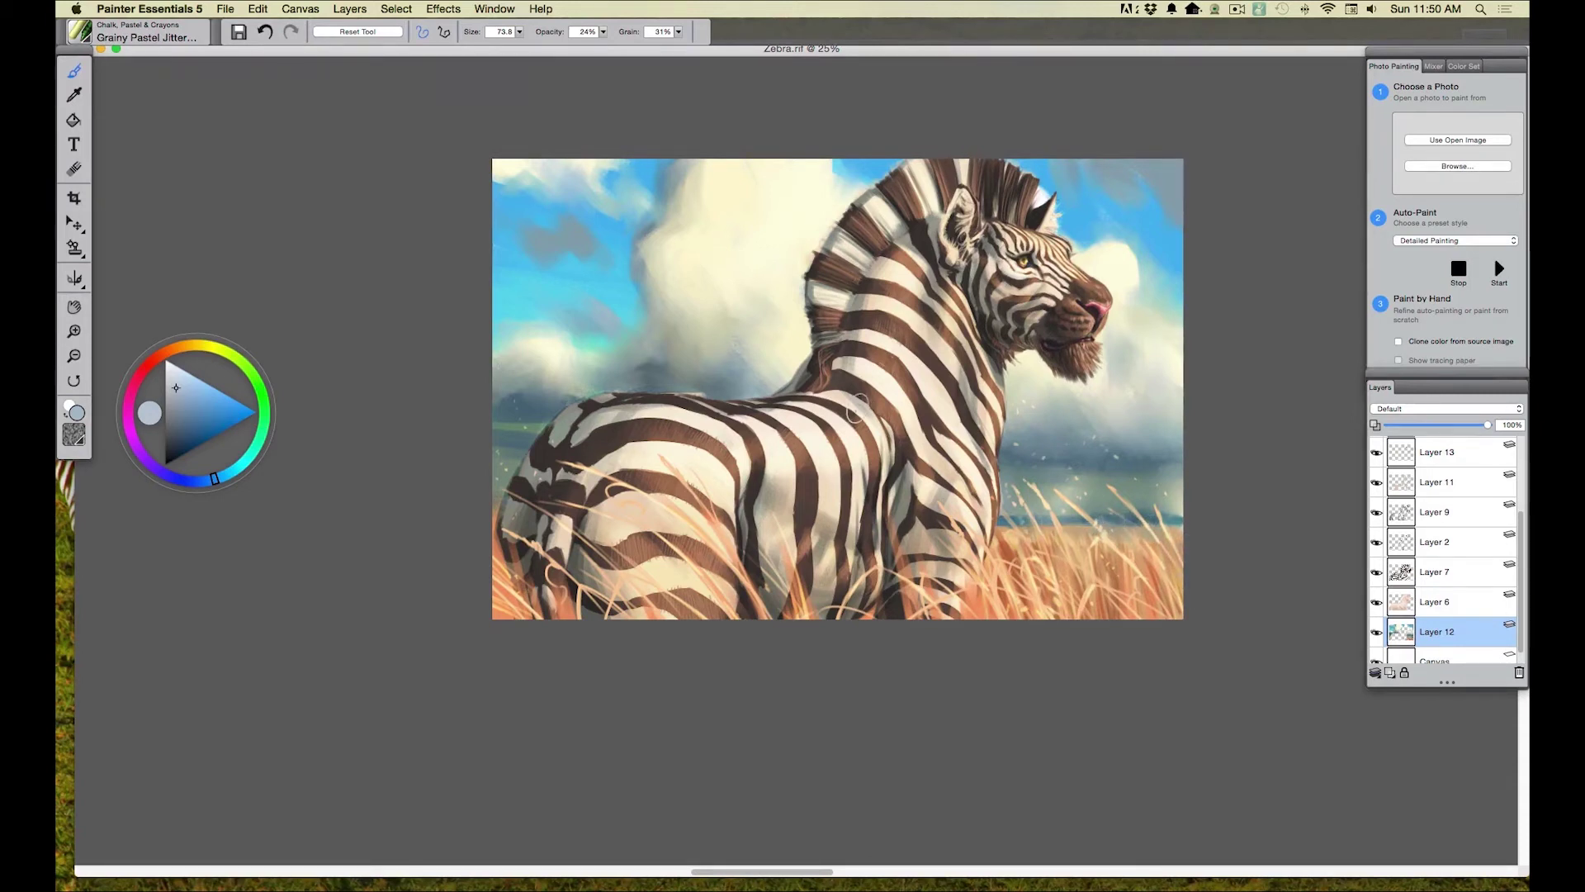
- Enlarge the brush slightly and save the painting as a RIFF file
drag(519, 33, 522, 81)
key(super+s)
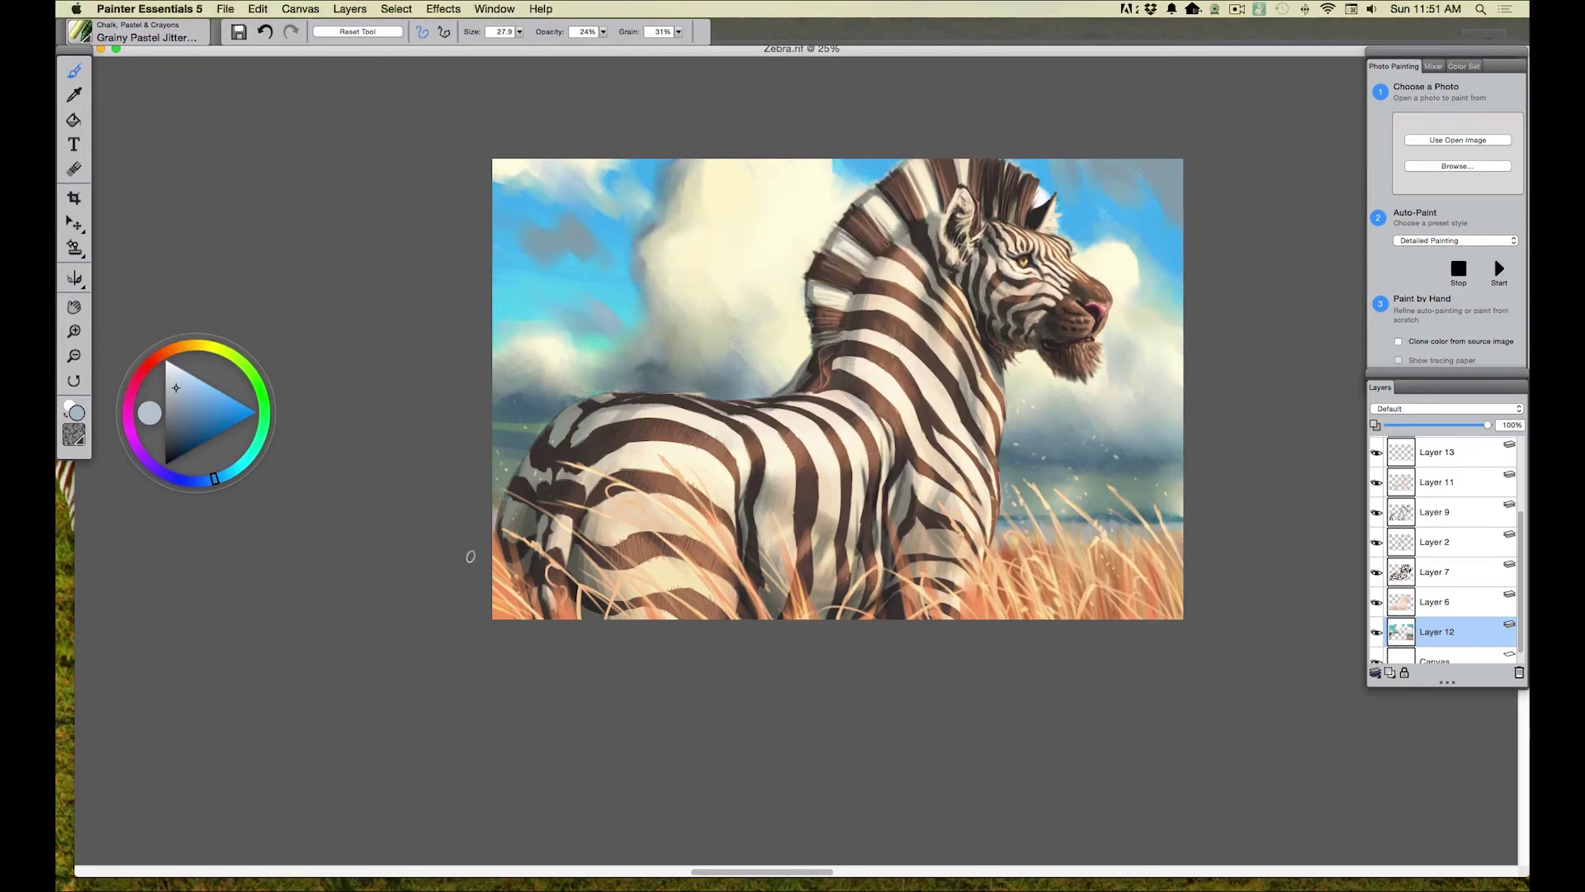
- Select every layer from Layer 16 down to the bottom and collapse them into one
click(1435, 605)
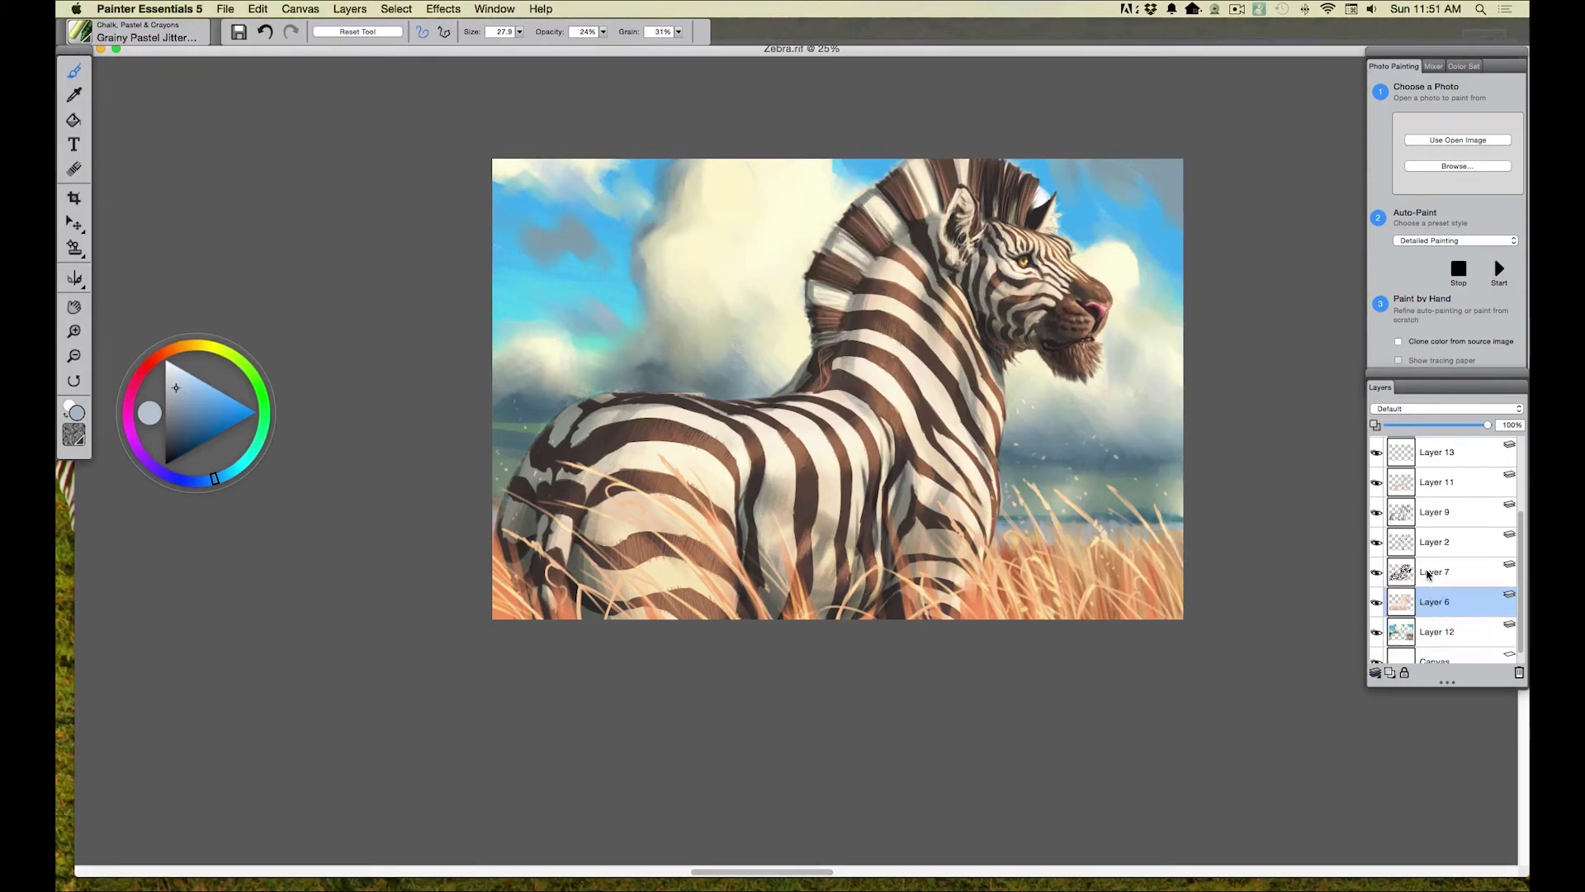
drag(1519, 591, 1521, 469)
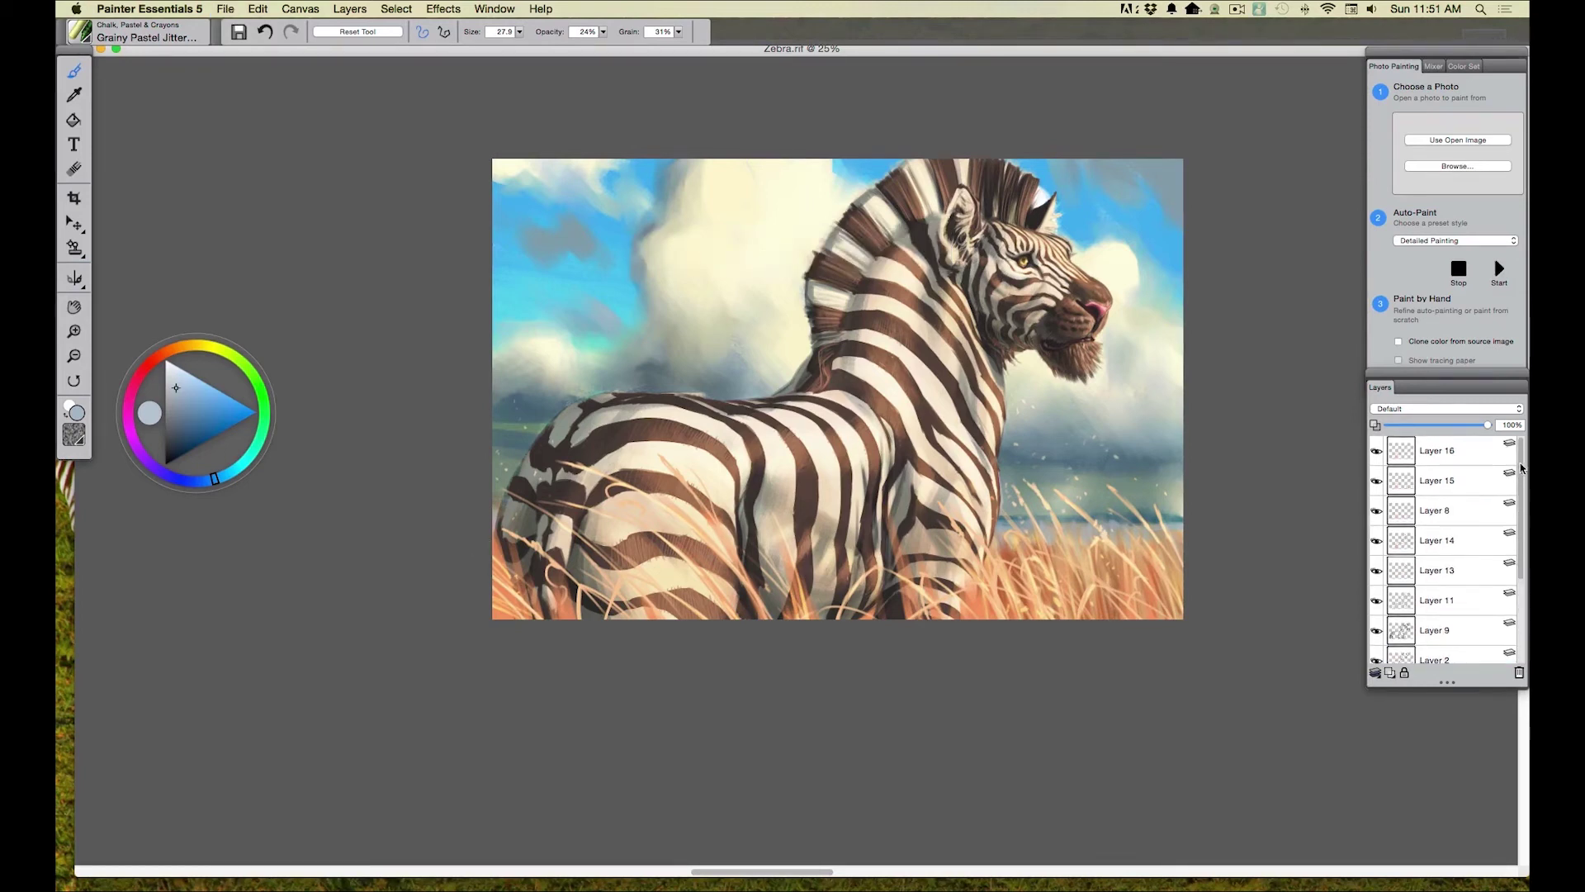
shift+click(1404, 469)
click(350, 10)
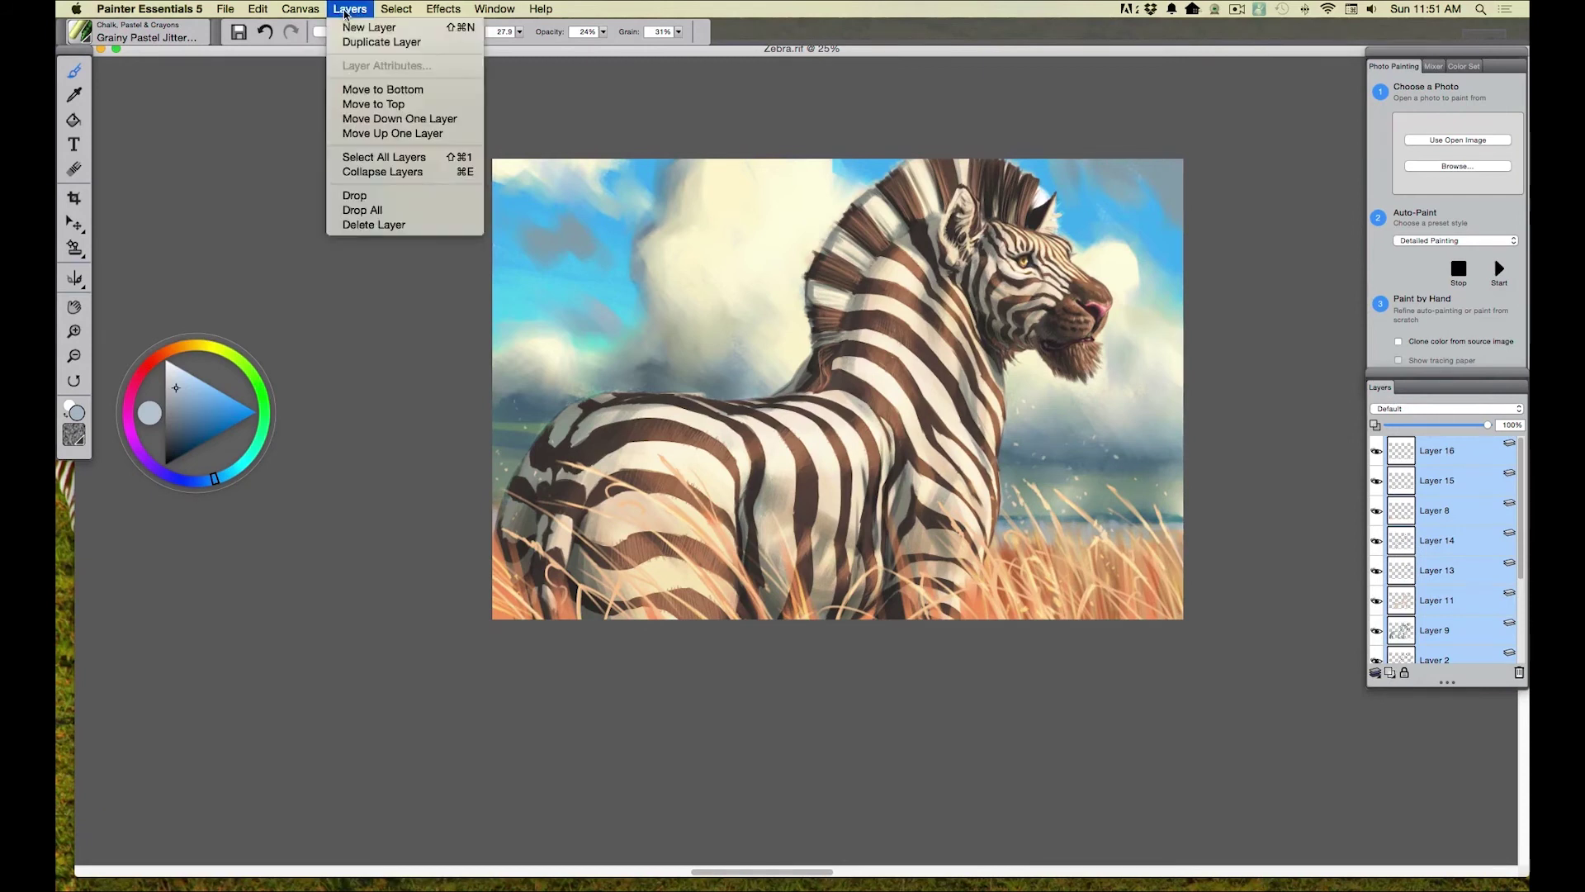
click(362, 180)
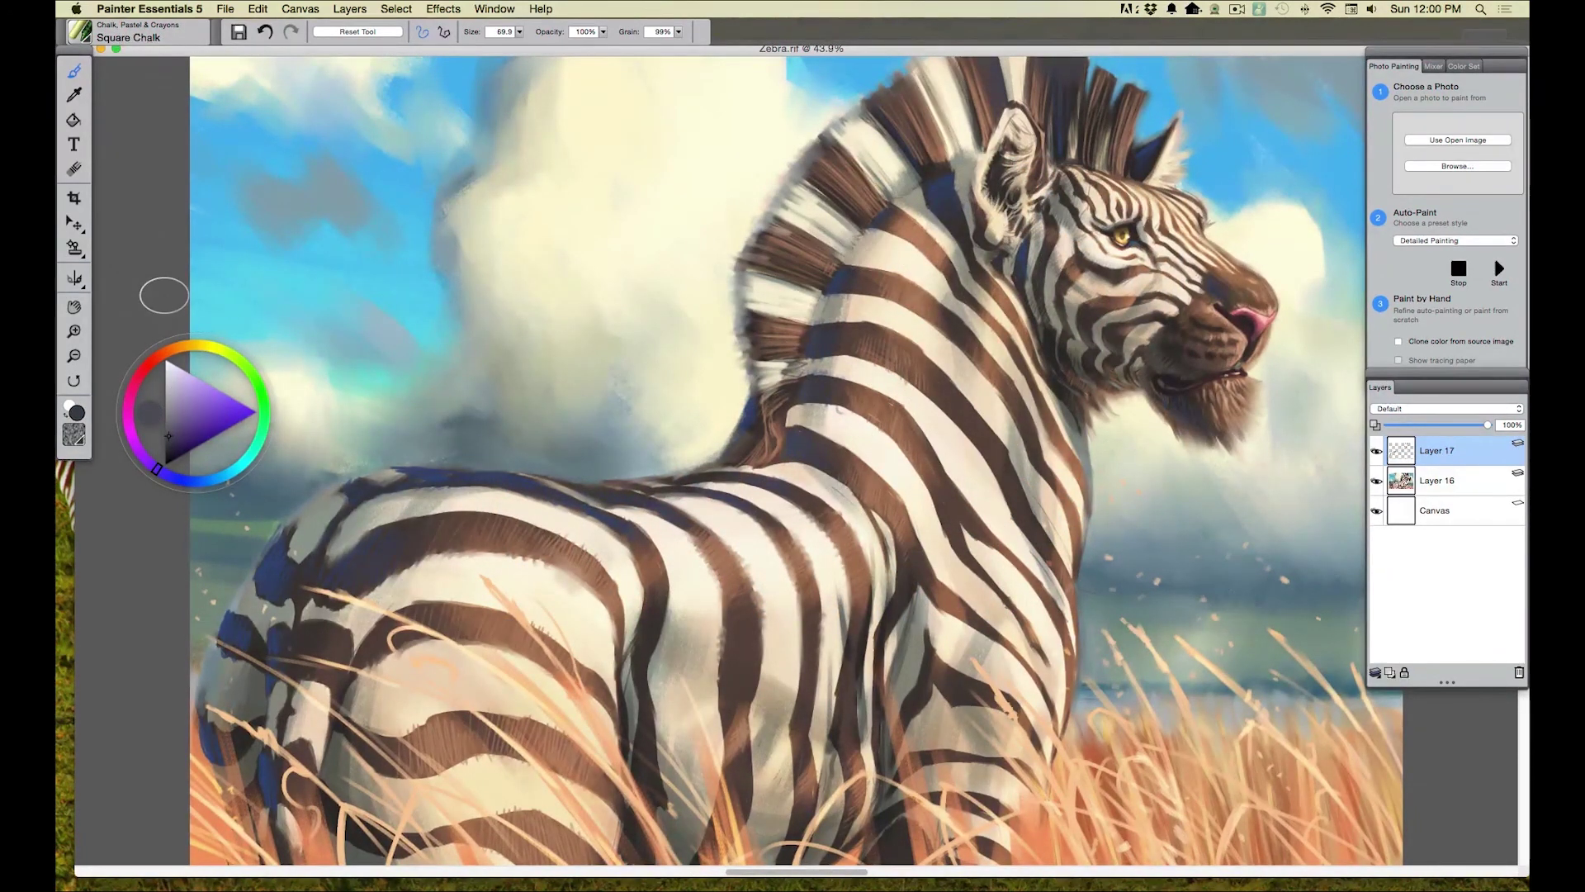
- Zoom out to the whole painting and add a new layer set to Multiply
key(super+minus)
key(super+minus)
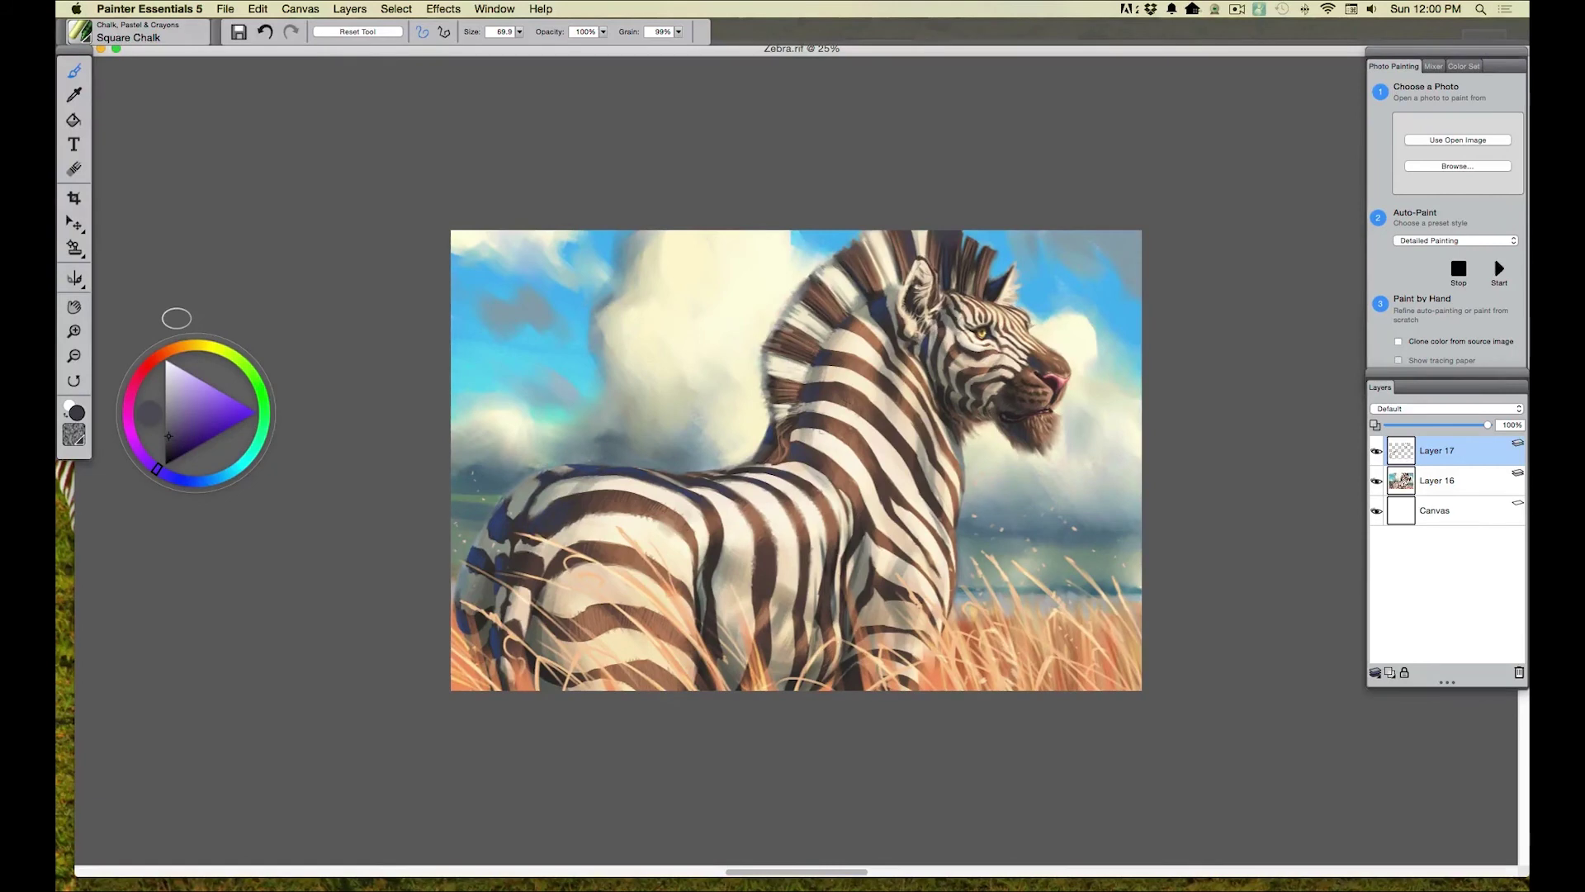
click(1390, 673)
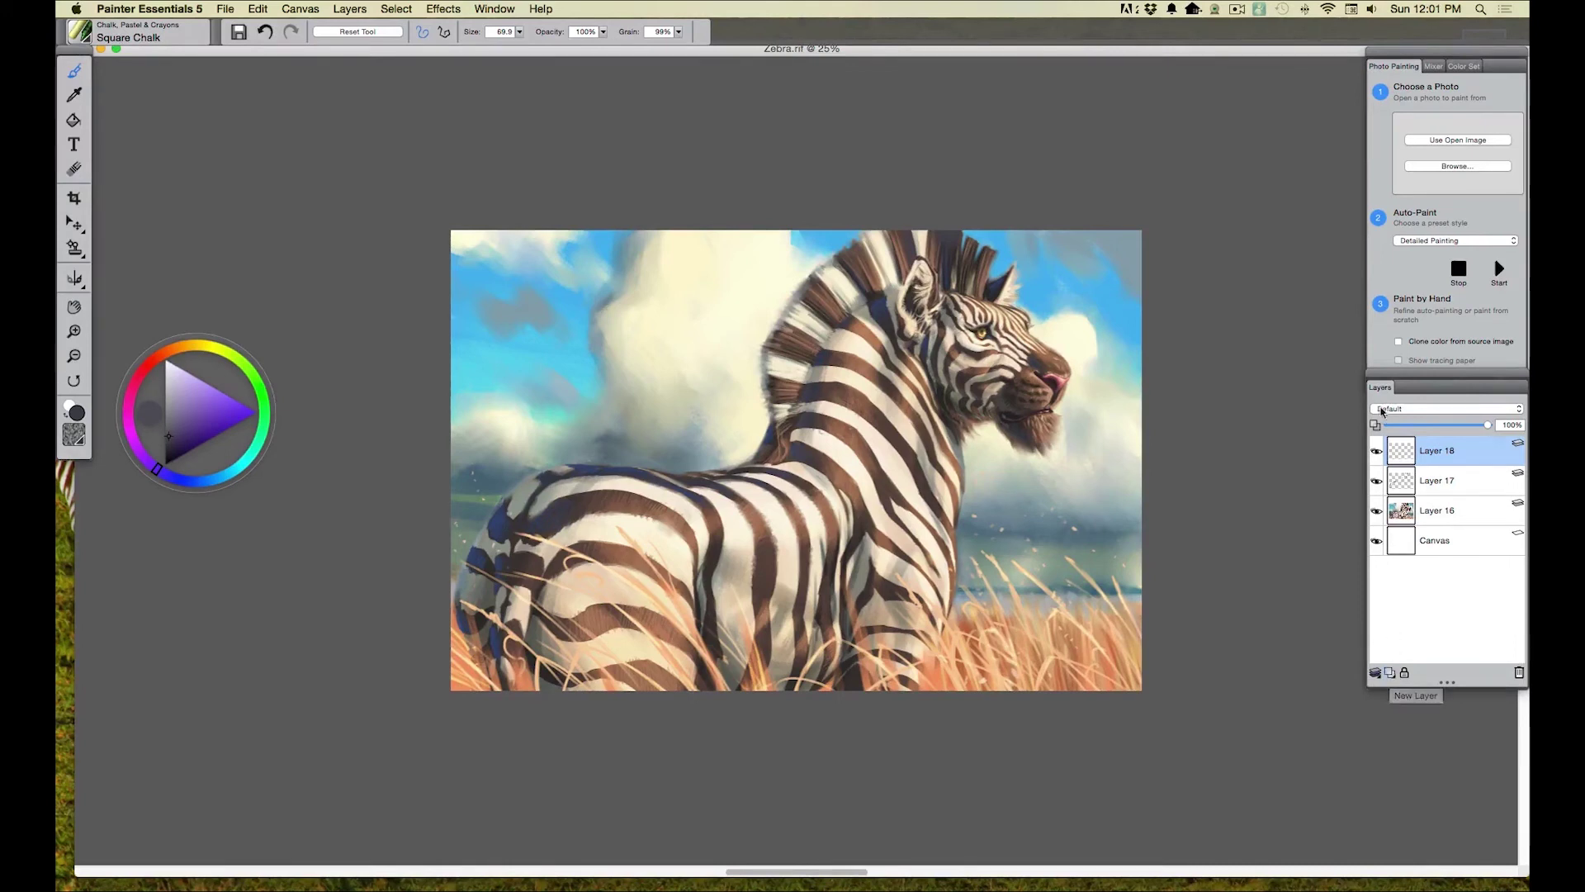
click(1383, 409)
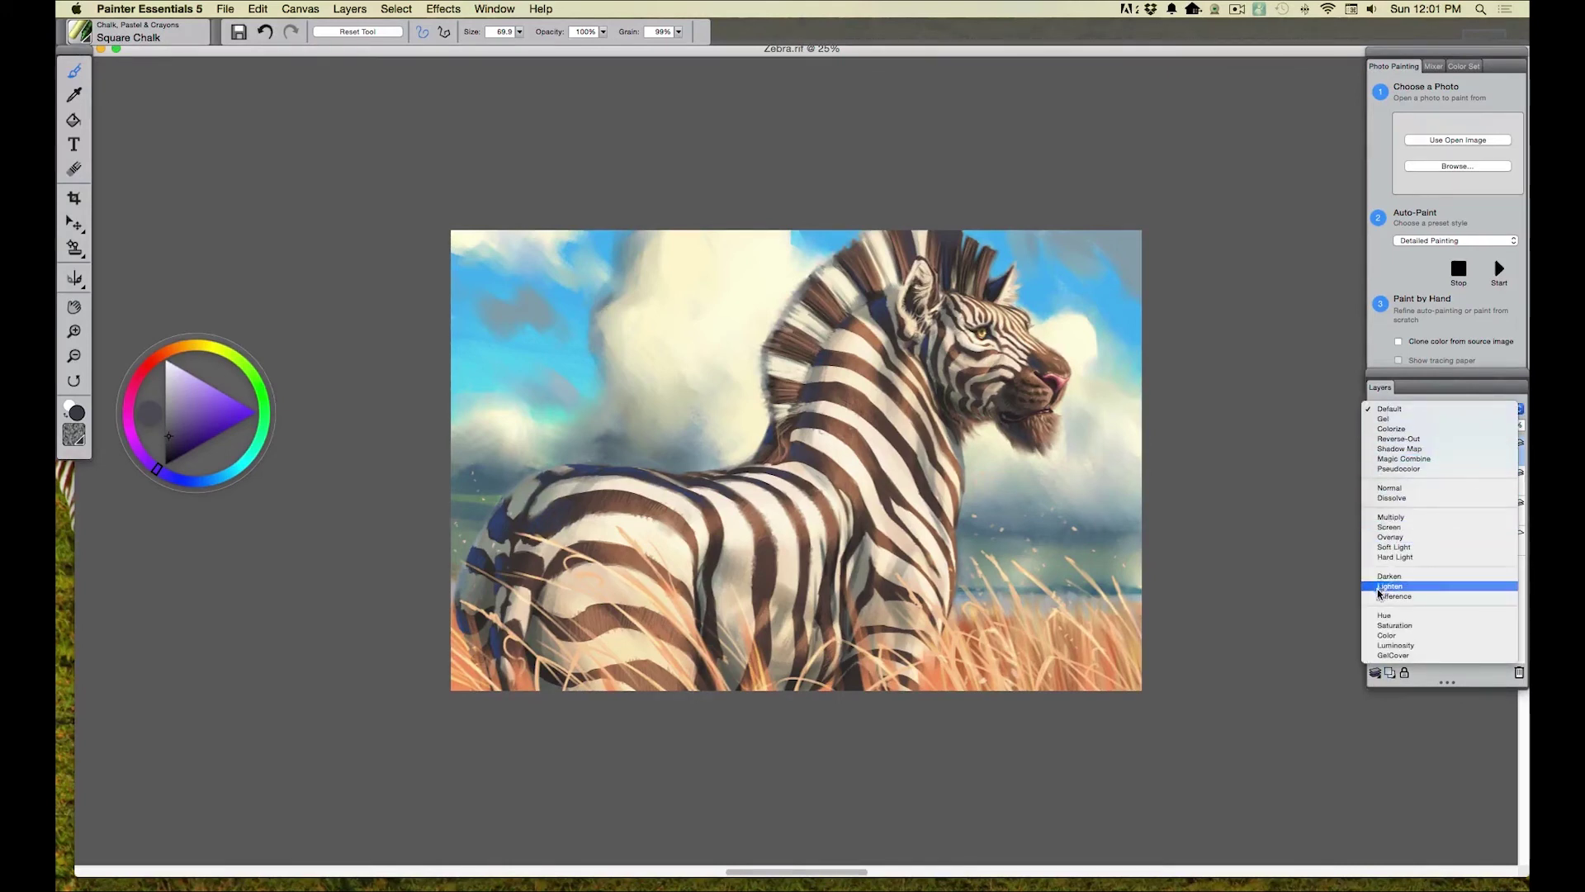
click(1383, 519)
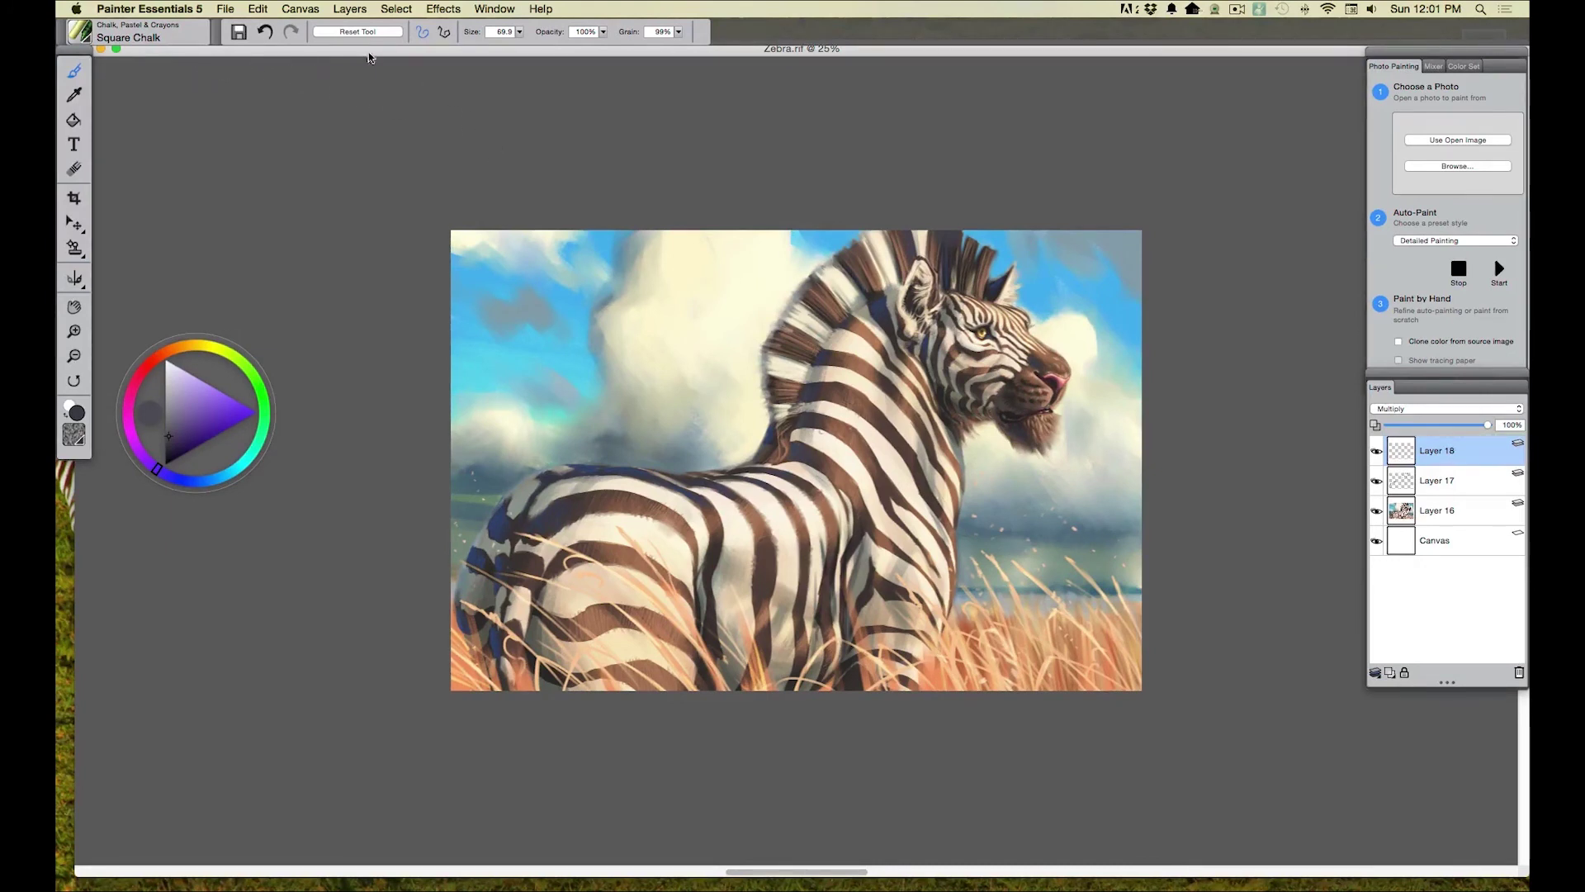
- Shade the zebra's rump with a size-155 light bluish-grey brush stroke
drag(520, 31, 524, 46)
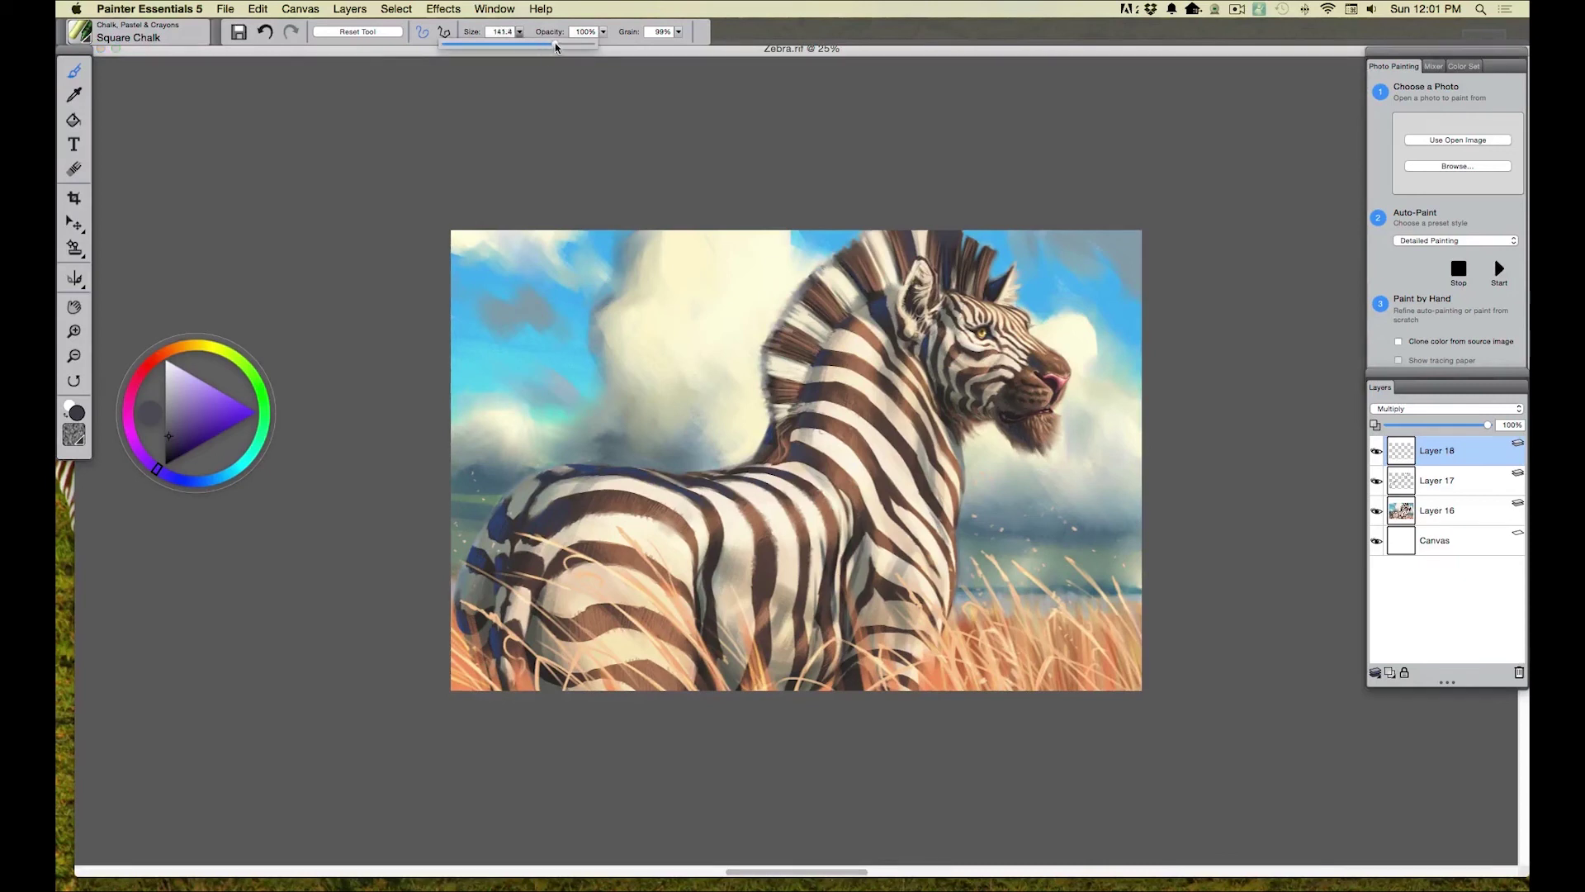
drag(595, 318, 593, 323)
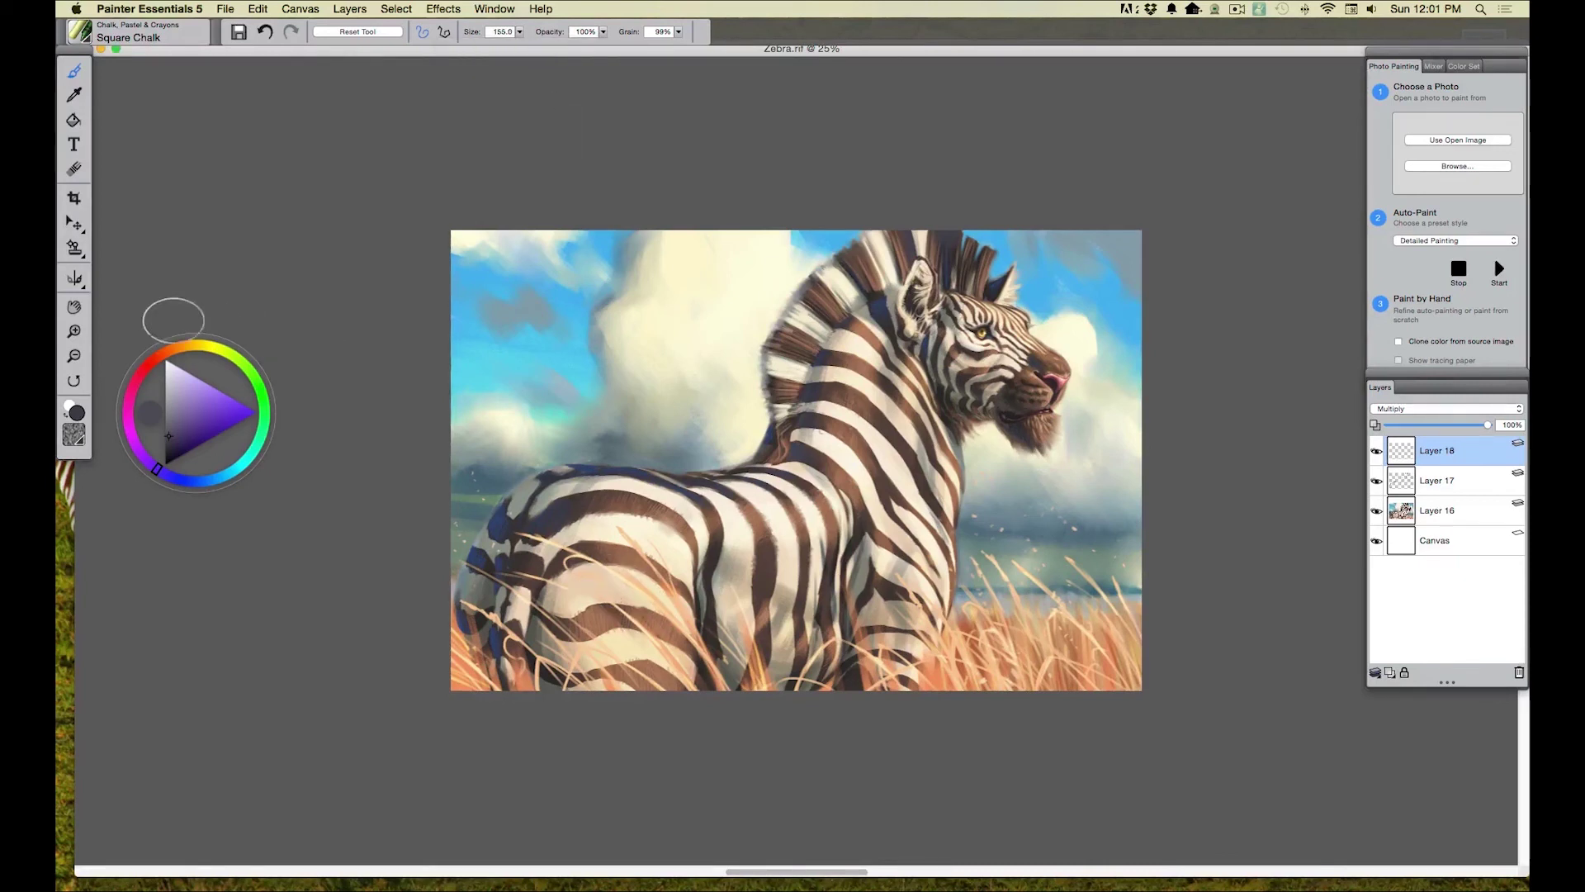
click(223, 474)
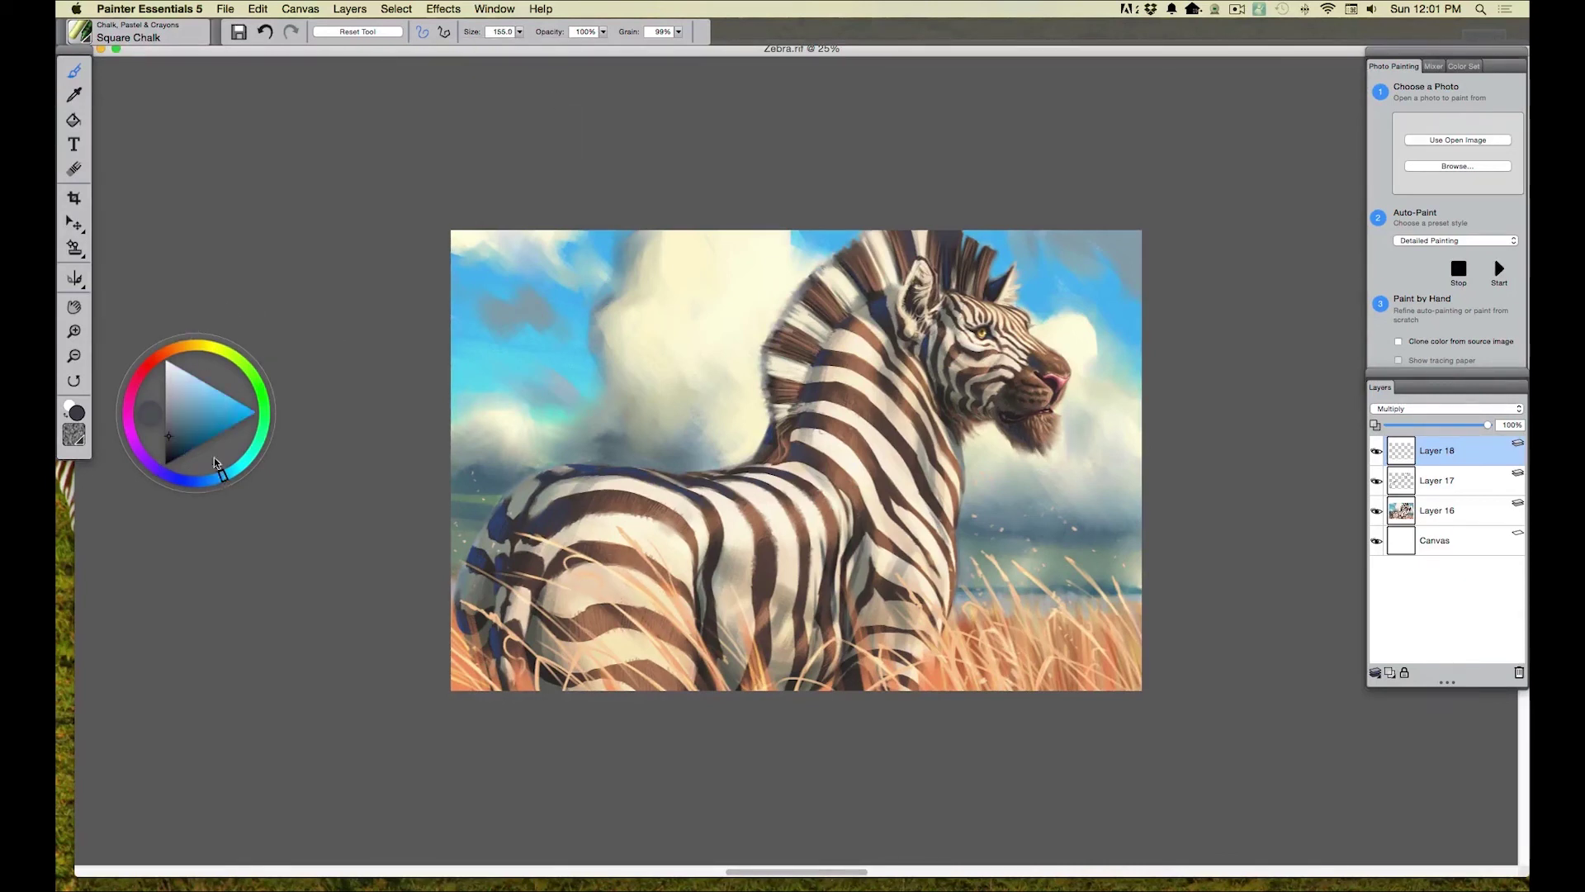
click(178, 401)
mouse_move(672, 691)
mouse_down()
mouse_move(583, 596)
mouse_move(613, 628)
mouse_move(594, 619)
mouse_move(583, 644)
mouse_move(502, 675)
mouse_move(488, 583)
mouse_move(462, 691)
mouse_move(455, 658)
mouse_move(744, 557)
mouse_move(855, 582)
mouse_move(818, 539)
mouse_move(892, 614)
mouse_move(818, 520)
mouse_up()
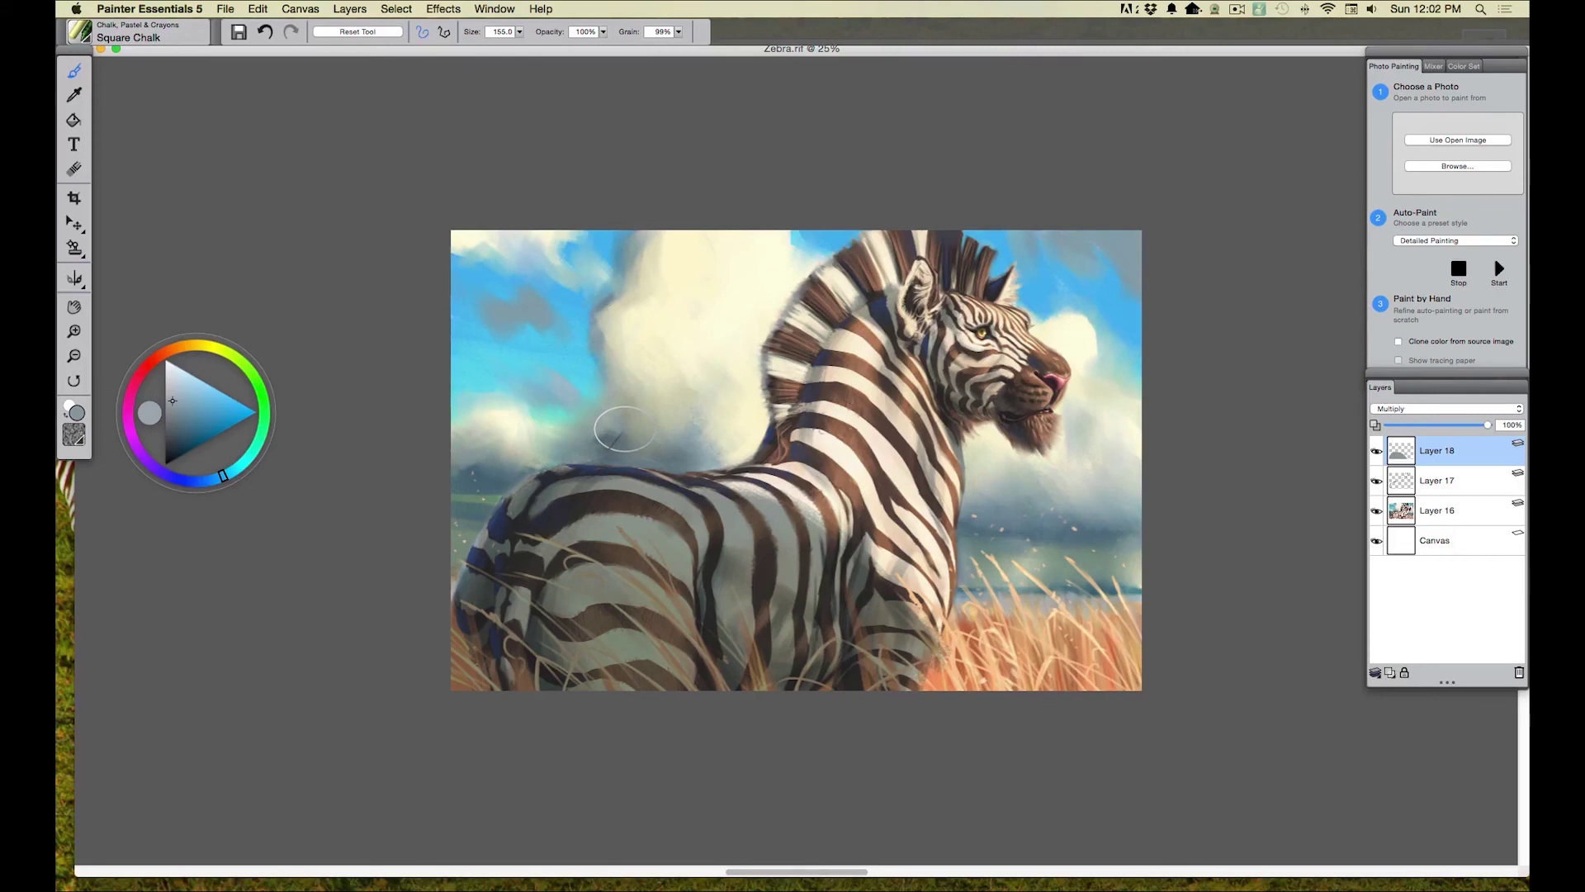
- Add Layer 19 with a size-5 brush loaded with peach sampled from the grass
click(1392, 671)
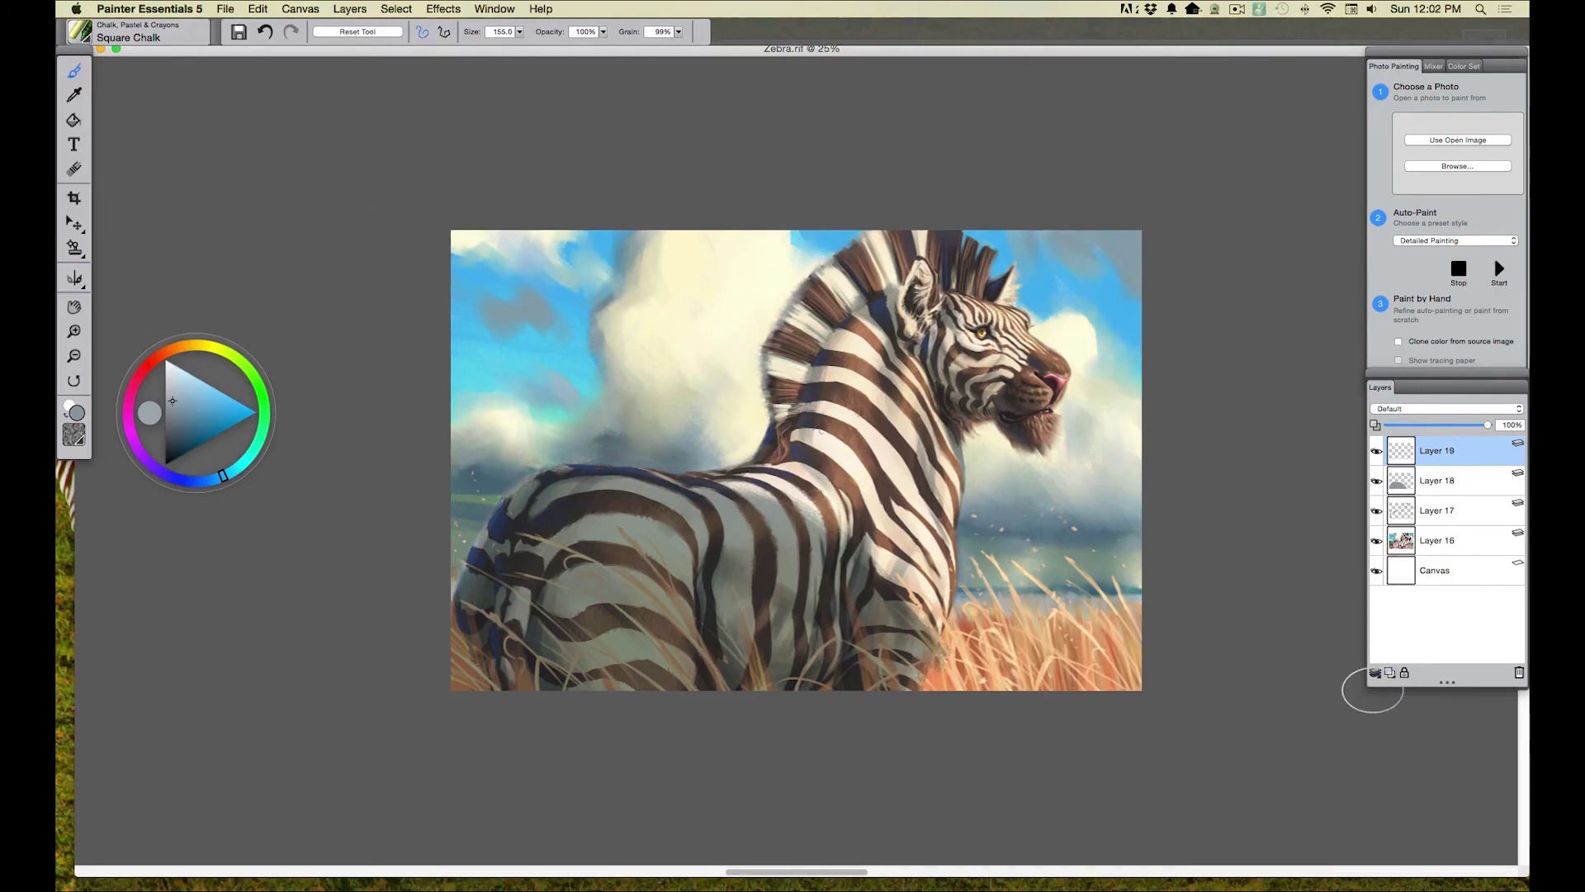
click(520, 32)
drag(519, 45, 471, 63)
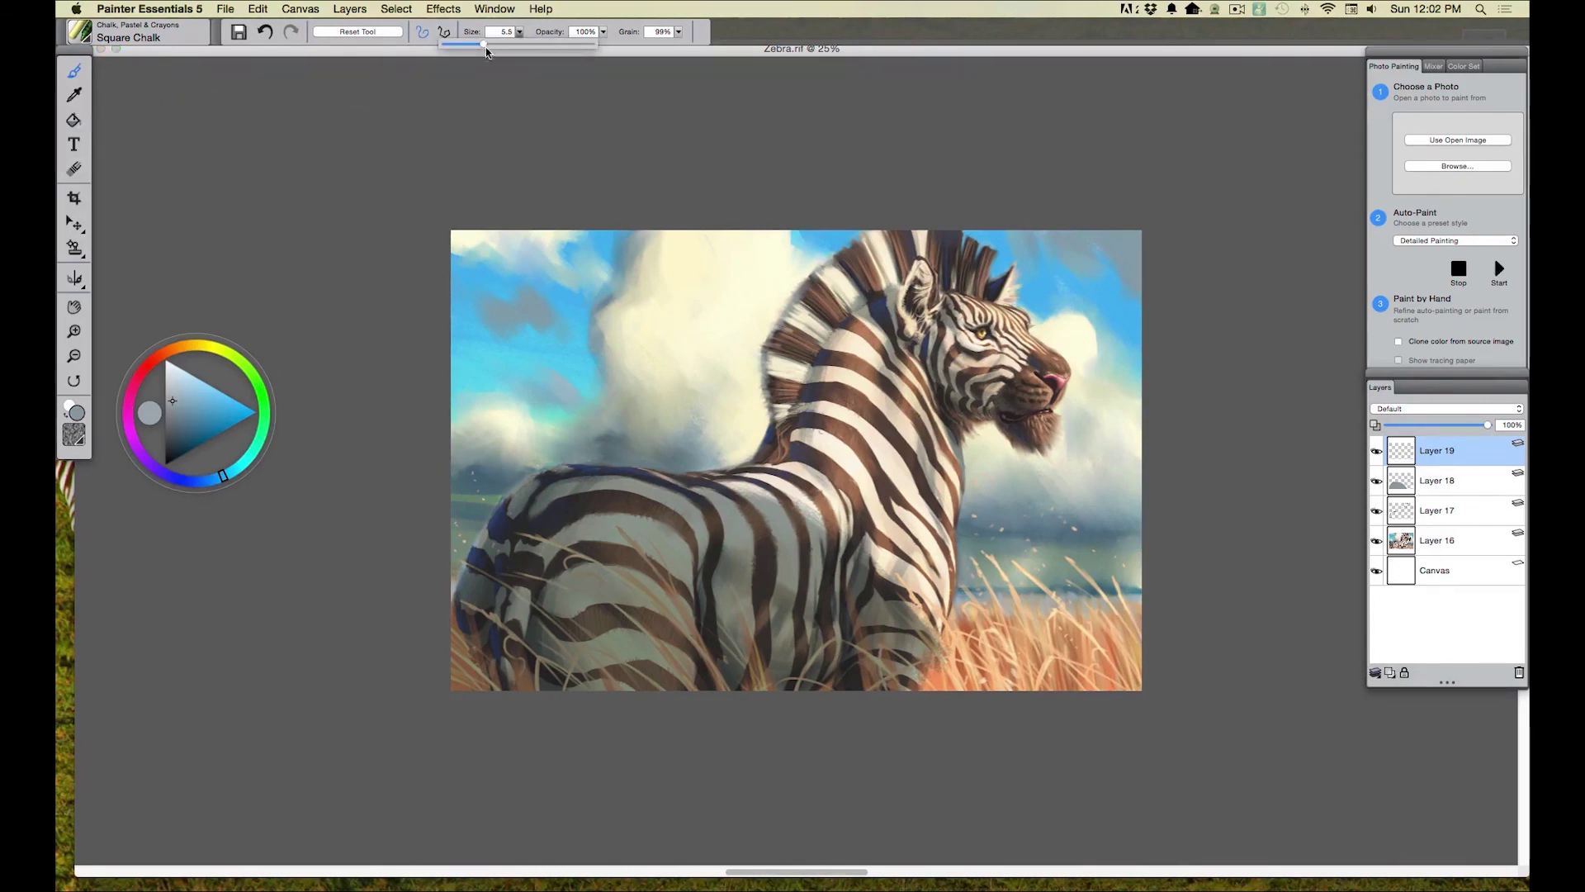
click(73, 95)
click(970, 644)
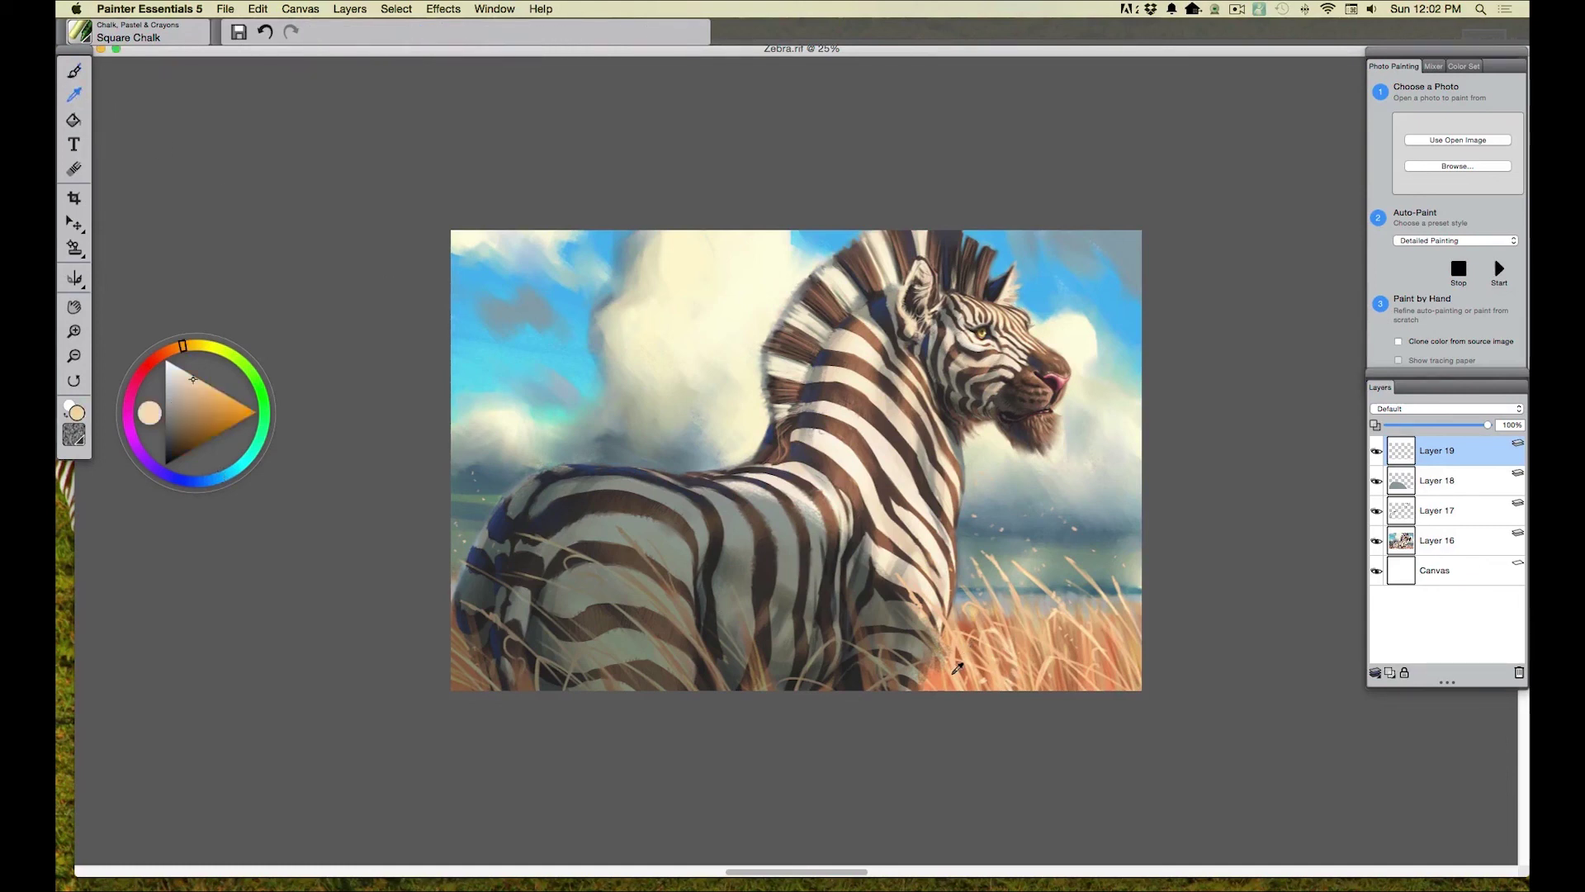
click(75, 72)
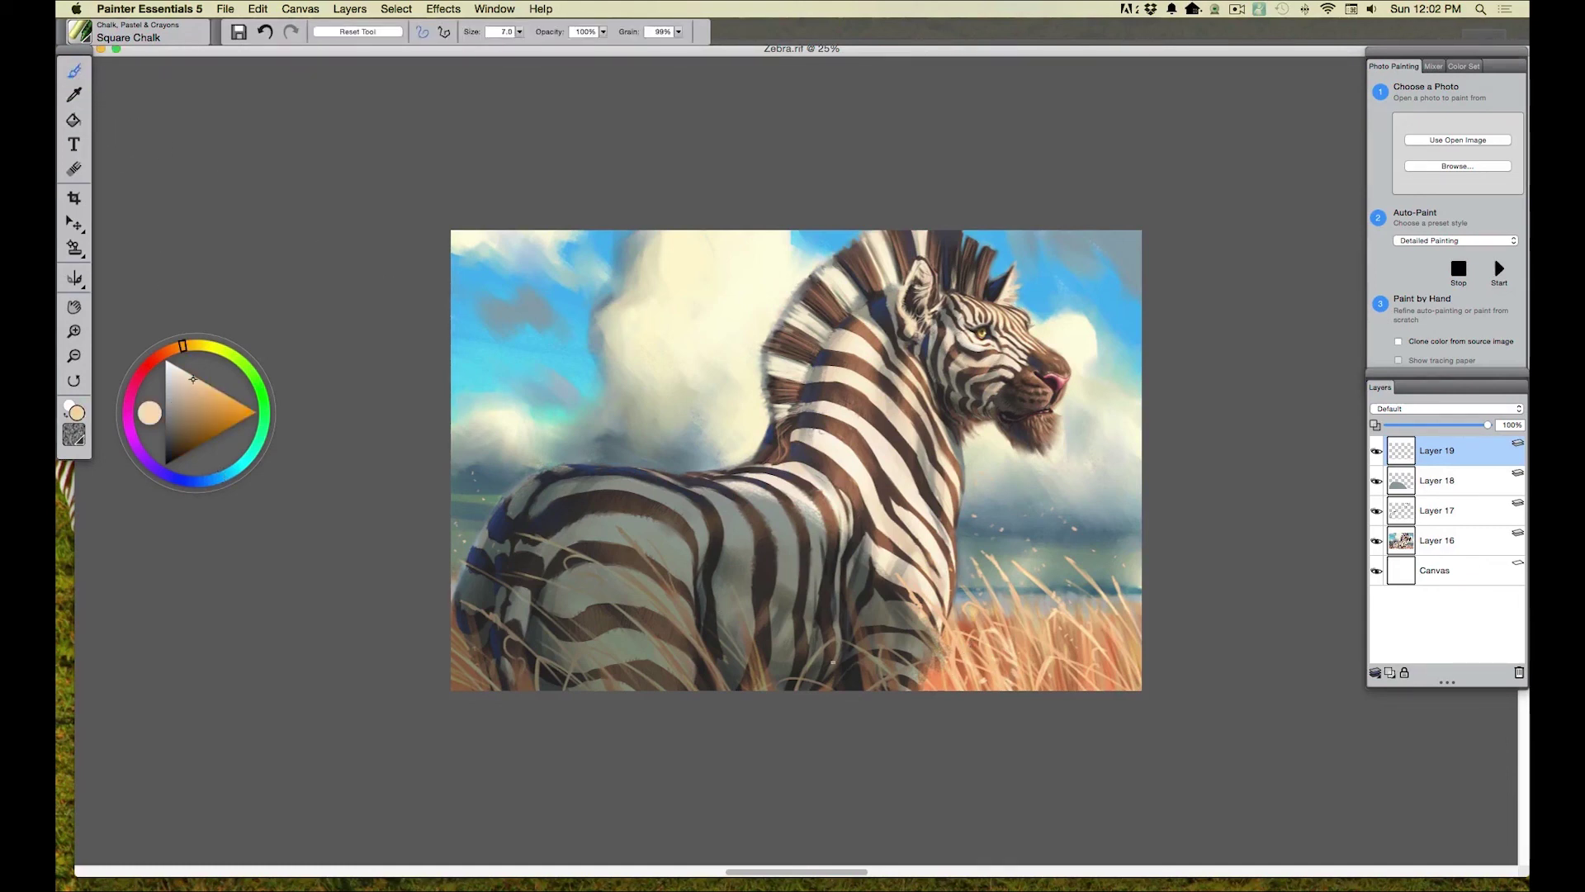